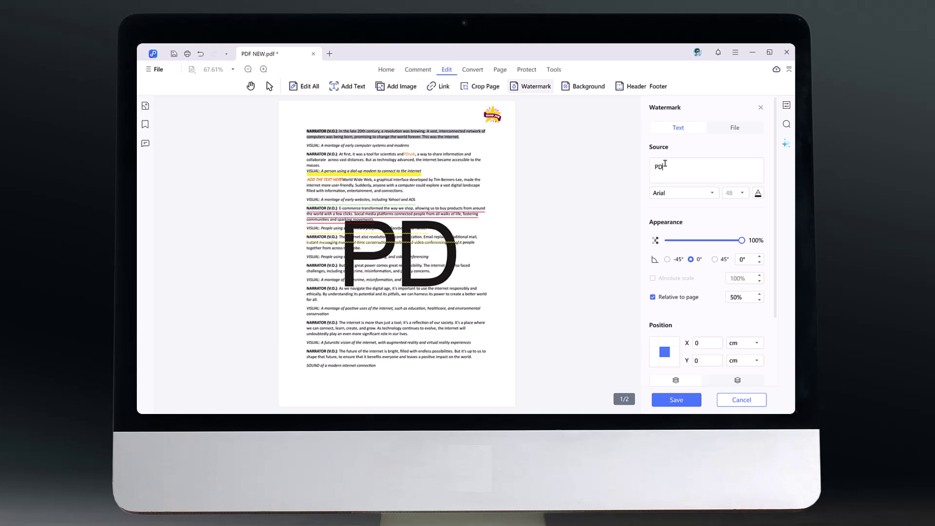
# - Send PDNob AI the prompts 'What is internet' and 'Write about space'
pyautogui.write('Nob')
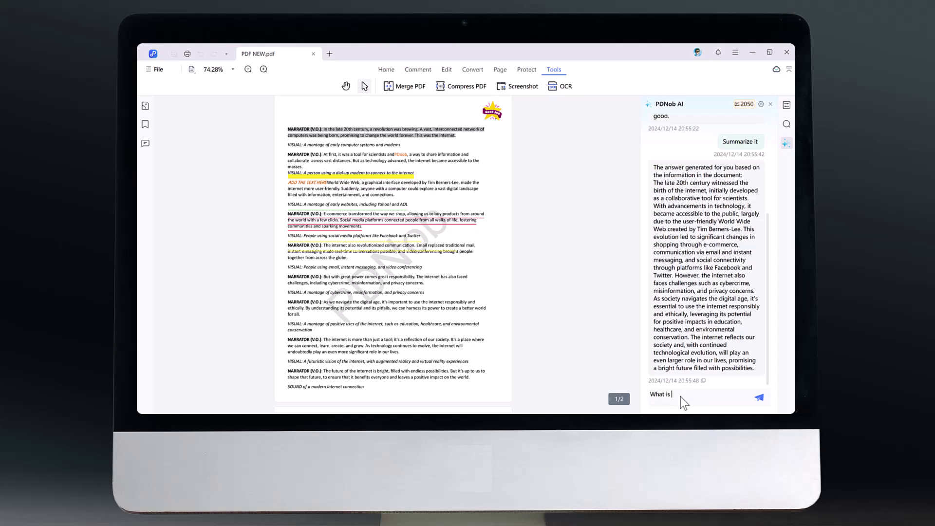
pyautogui.write('et')
pyautogui.press('Return')
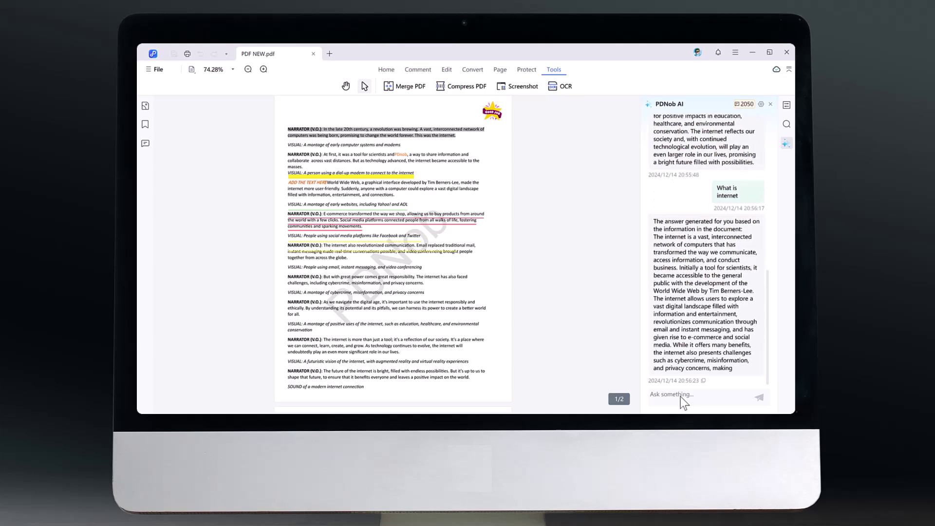
pyautogui.write('Write about space')
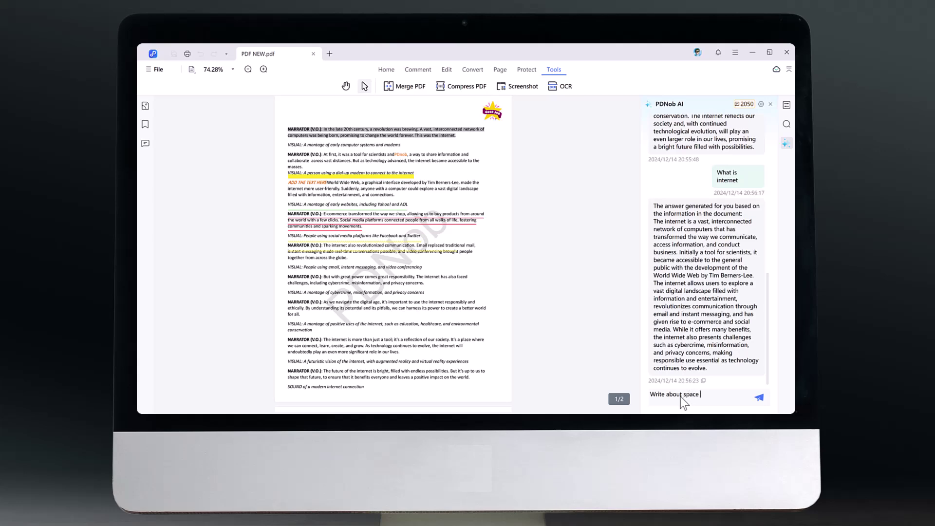
pyautogui.press('Return')
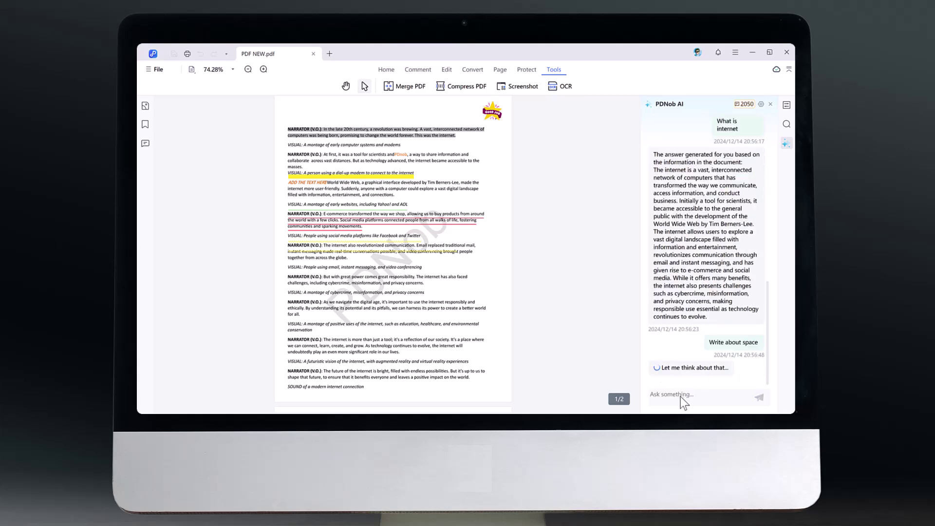
# - Scroll the PDNob download page to the '5x Faster PDF Conversion, Zero Format Loss' section
pyautogui.scroll(-2, 468, 244)
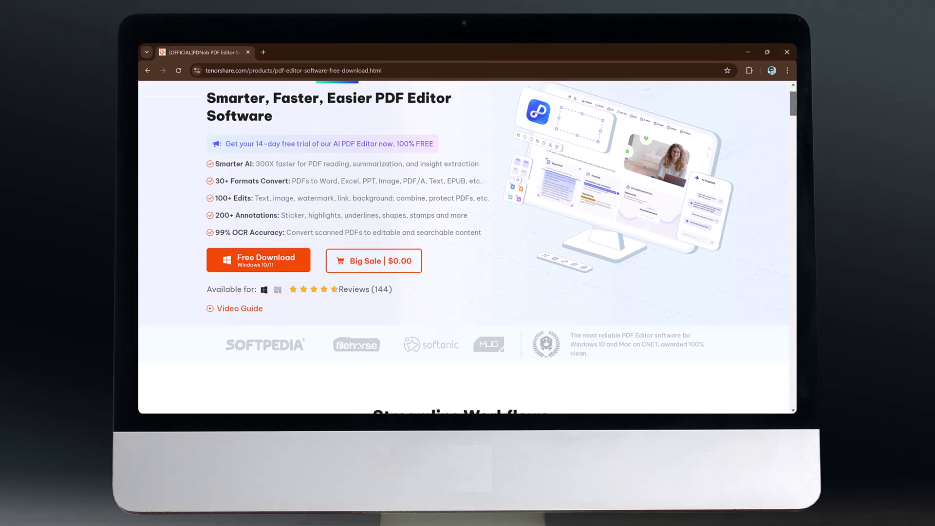
pyautogui.scroll(-5, 794, 128)
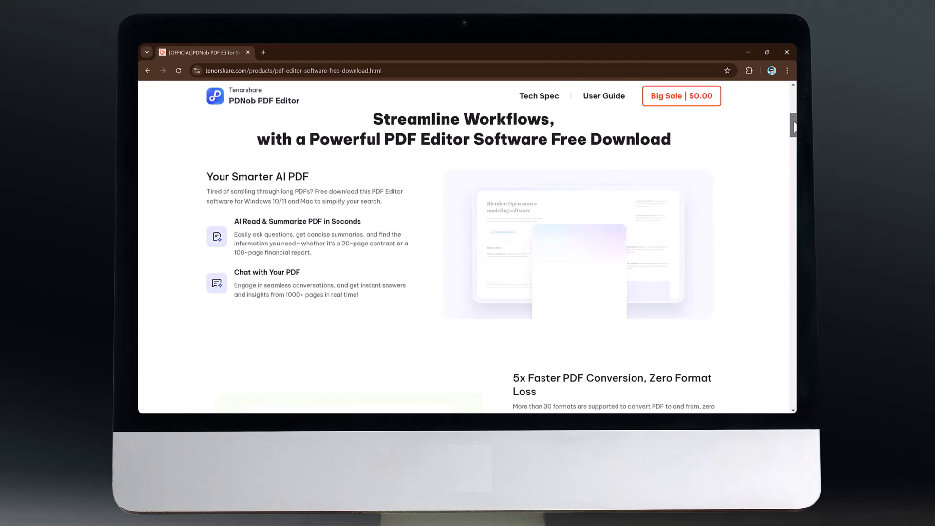
pyautogui.scroll(-4, 794, 127)
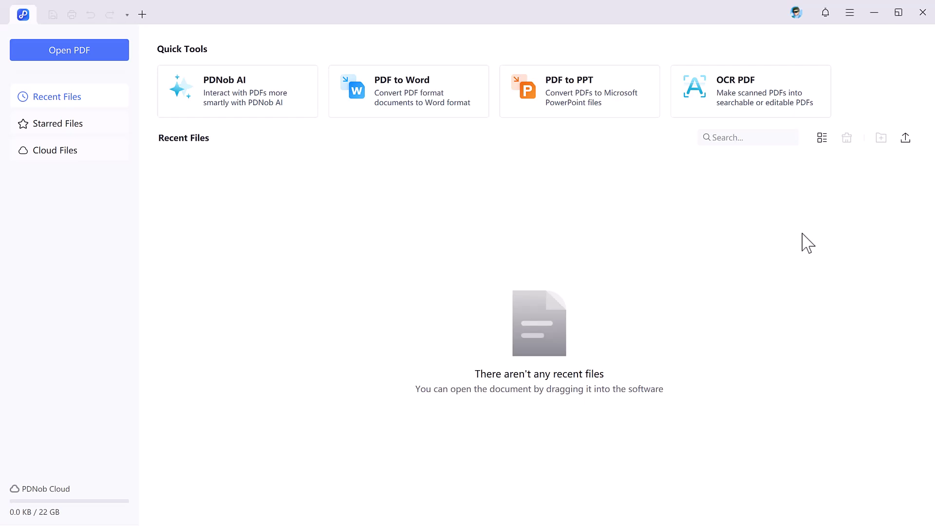
# - Open PDF NEW.pdf from Documents and launch the PDNob AI assistant for it
pyautogui.click(89, 55)
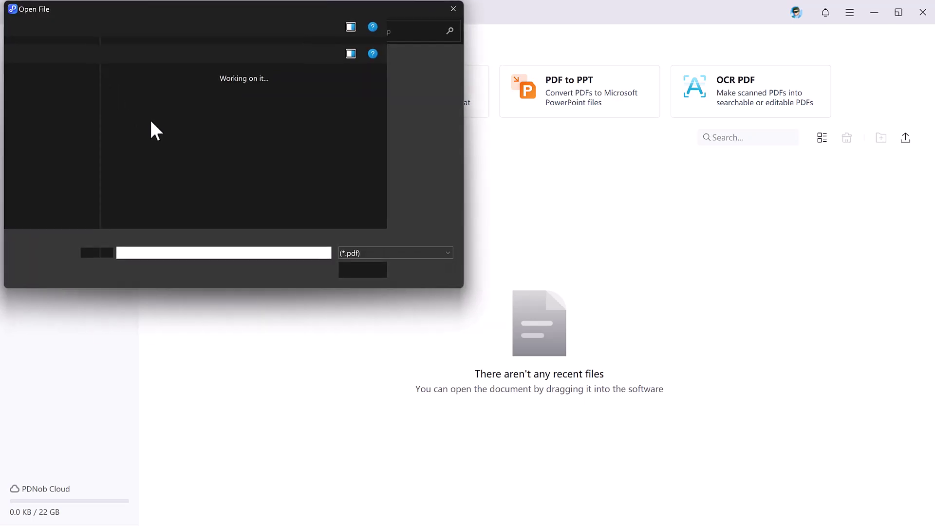
pyautogui.click(153, 138)
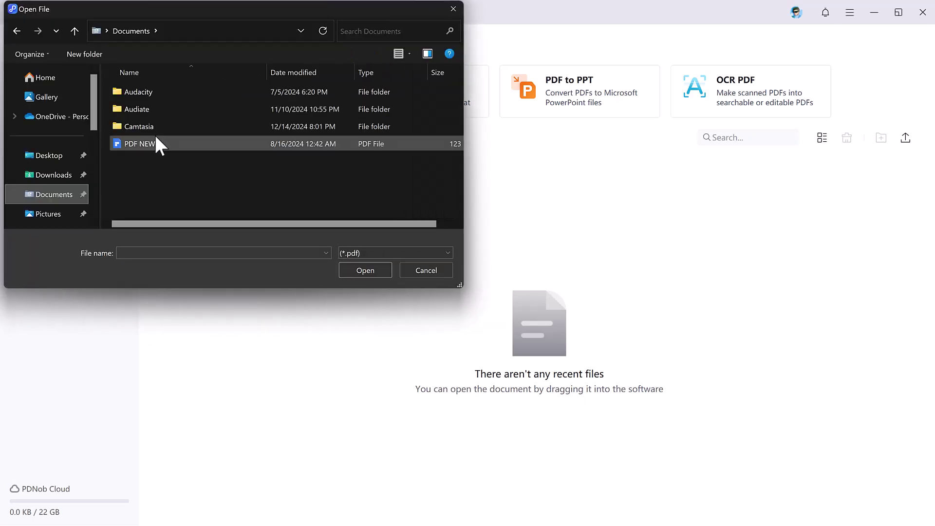
pyautogui.doubleClick(154, 138)
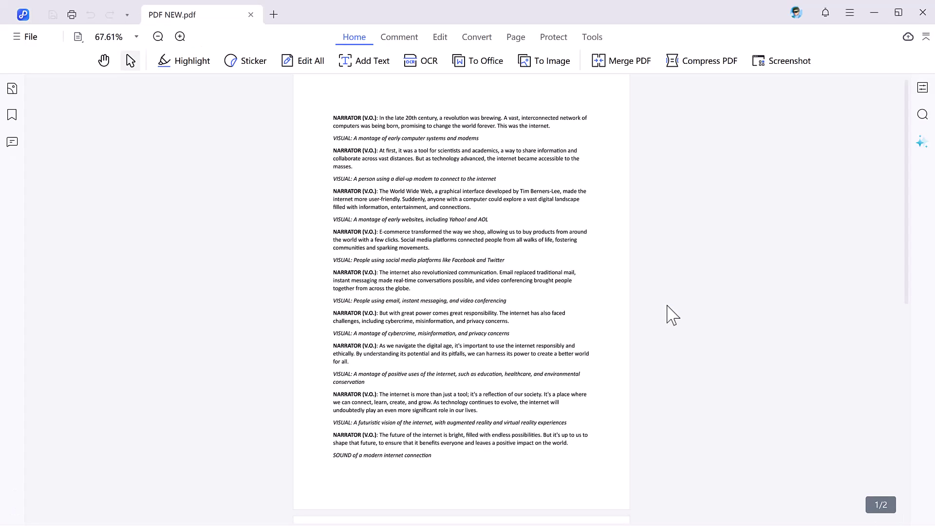
pyautogui.click(922, 142)
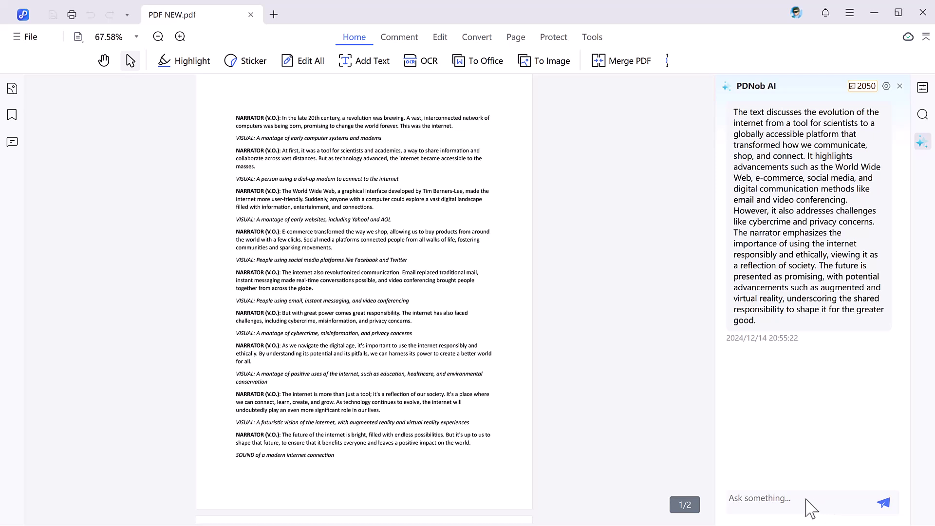
# - Ask PDNob AI to 'Summarize it', then close the AI panel
pyautogui.click(792, 496)
pyautogui.write('Summar')
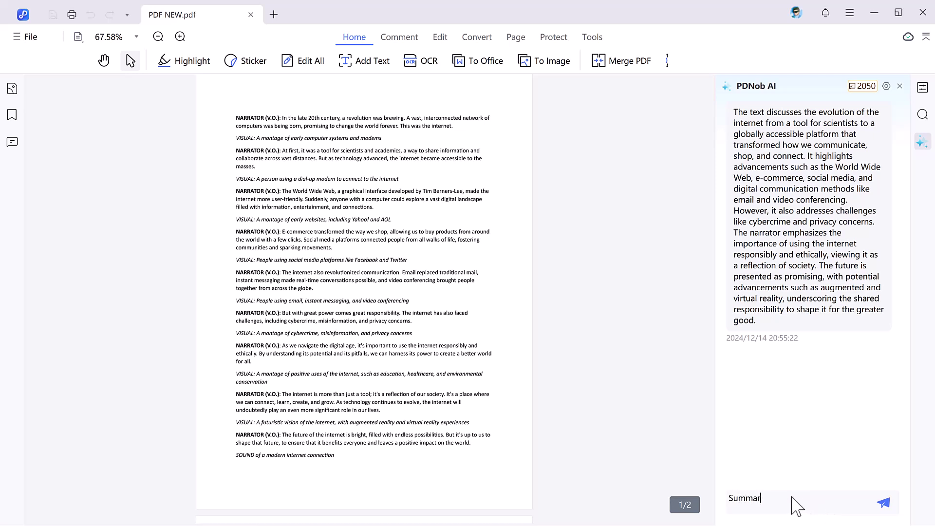
pyautogui.write('ize it')
pyautogui.press('Return')
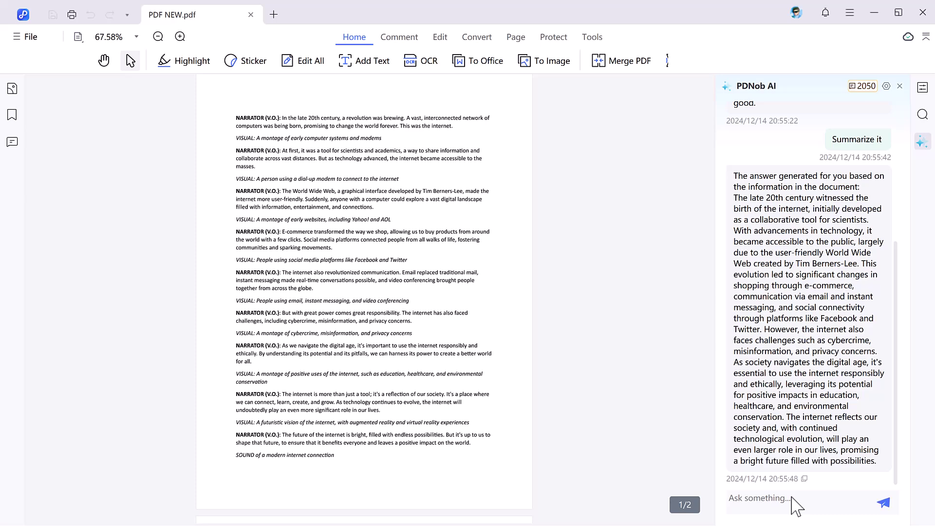
pyautogui.click(672, 315)
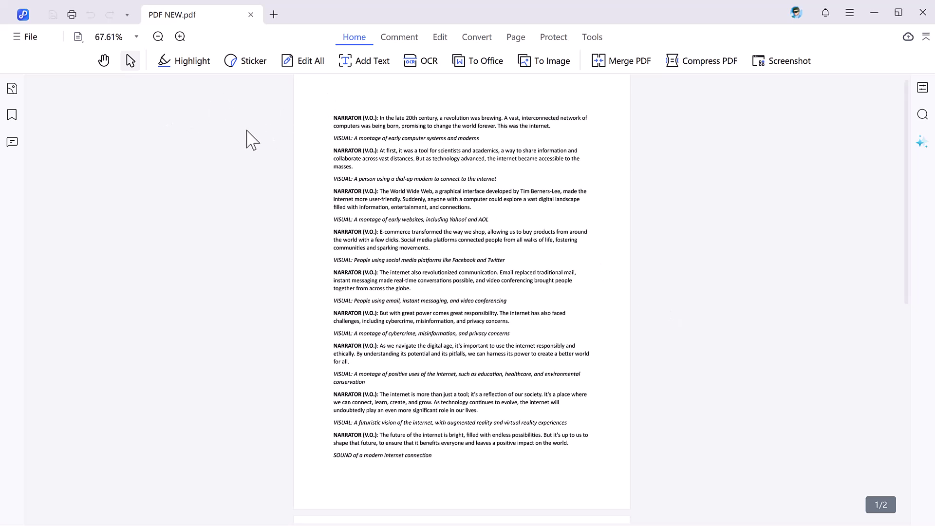
# - Highlight the opening NARRATOR paragraph grey and the dial-up modem VISUAL line yellow
pyautogui.click(184, 64)
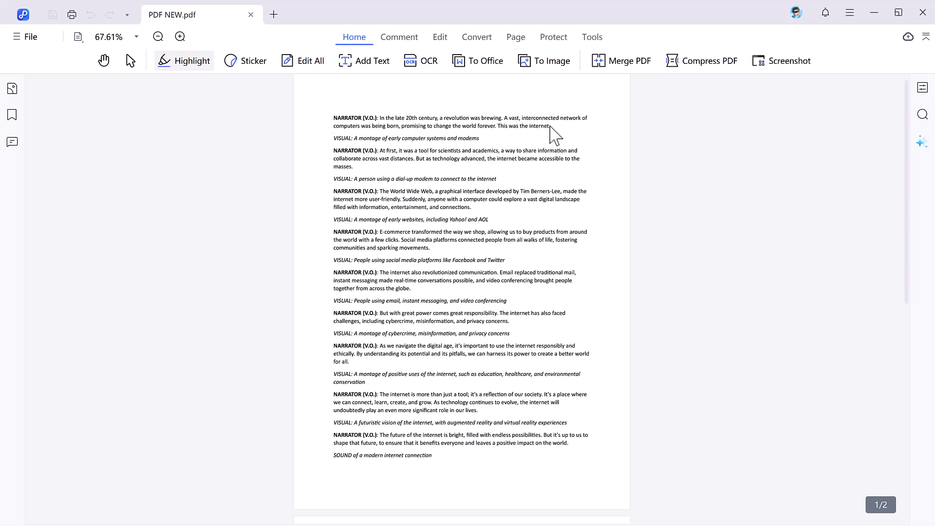
pyautogui.moveTo(457, 122); pyautogui.dragTo(330, 120)
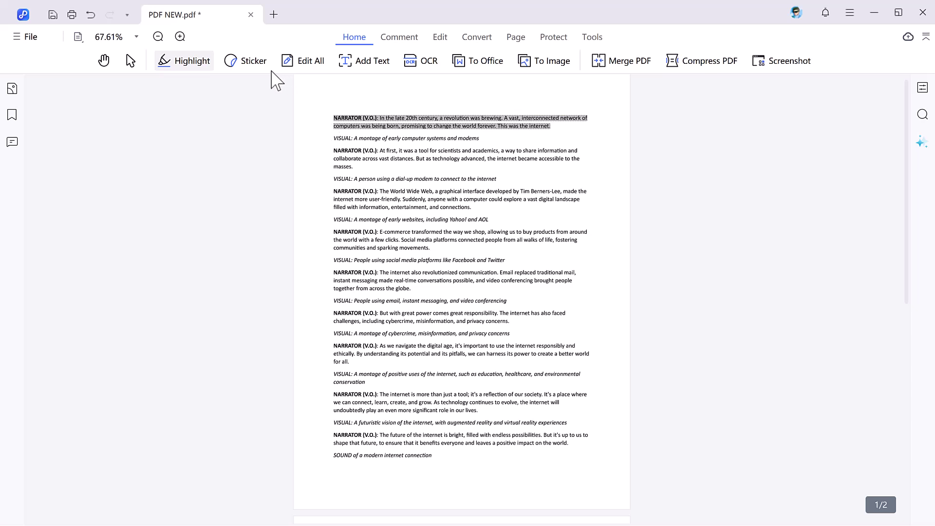
pyautogui.moveTo(246, 95)
pyautogui.moveTo(473, 174); pyautogui.dragTo(512, 182)
# - Underline the early-websites VISUAL line
pyautogui.click(393, 37)
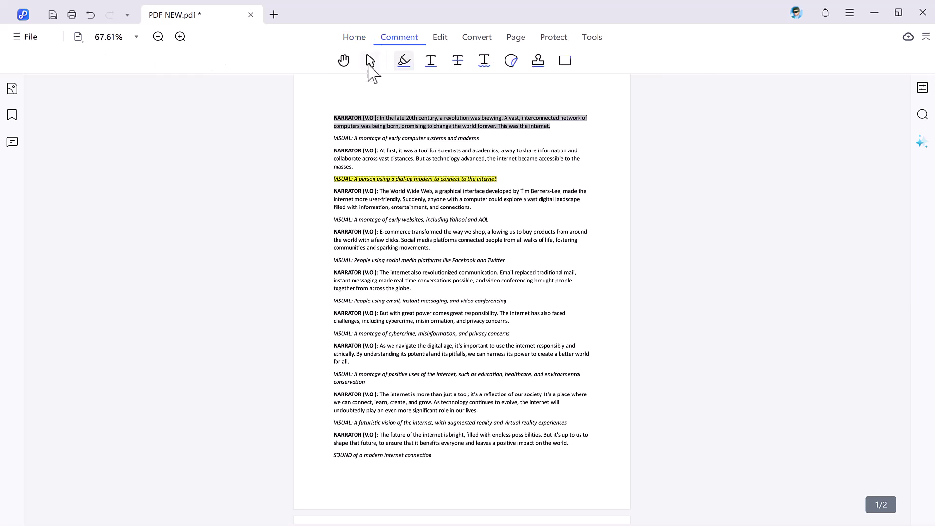
pyautogui.click(343, 62)
pyautogui.scroll(-2, 409, 185)
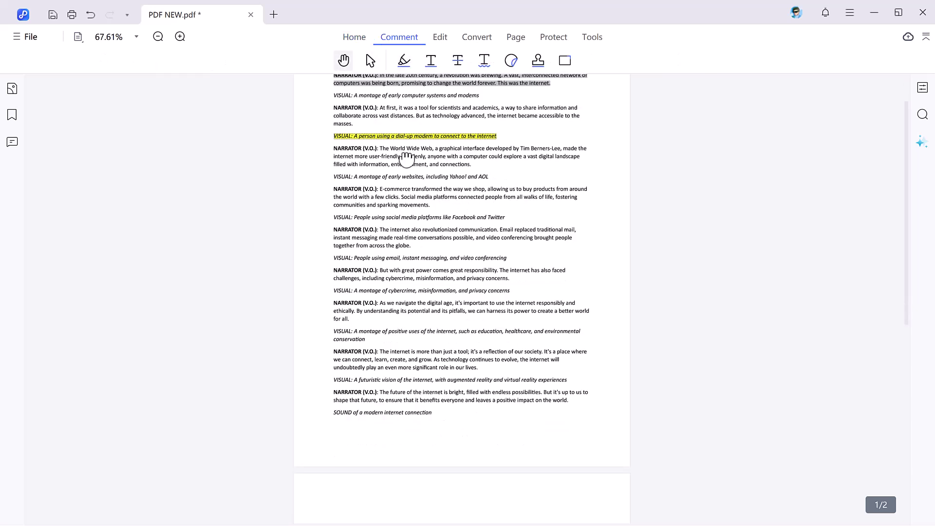
pyautogui.scroll(2, 420, 304)
pyautogui.click(431, 60)
pyautogui.tripleClick(490, 227)
# - Strike through the E-commerce paragraph and squiggle-underline the social media line
pyautogui.click(458, 60)
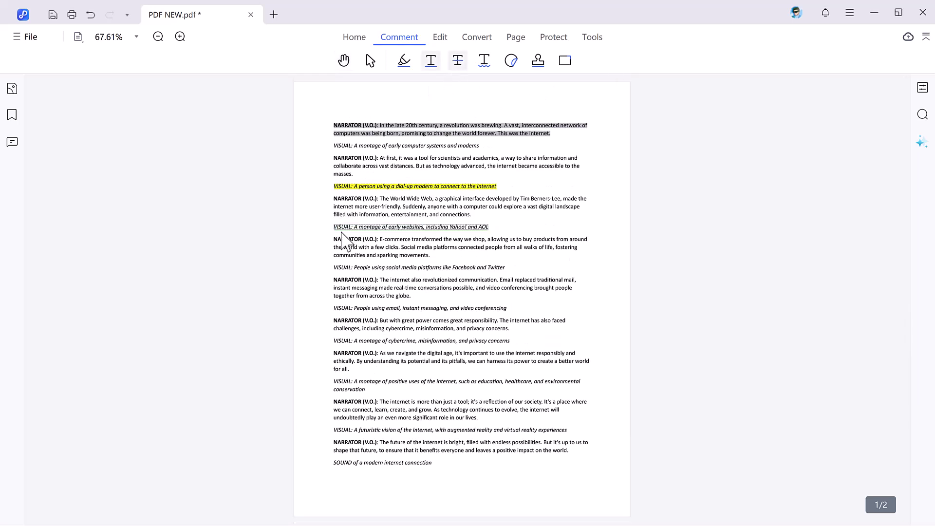
pyautogui.moveTo(335, 239)
pyautogui.mouseDown()
pyautogui.moveTo(440, 253)
pyautogui.moveTo(430, 255)
pyautogui.mouseUp()
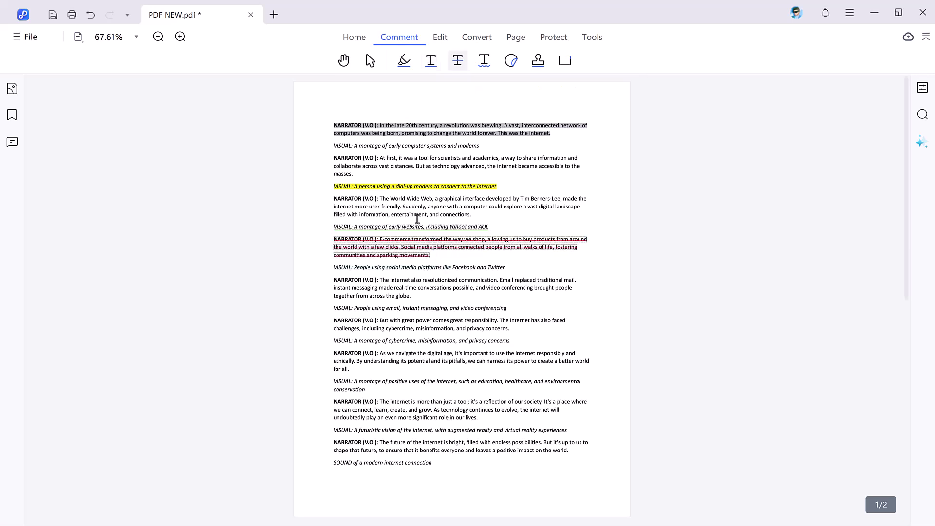
pyautogui.click(484, 61)
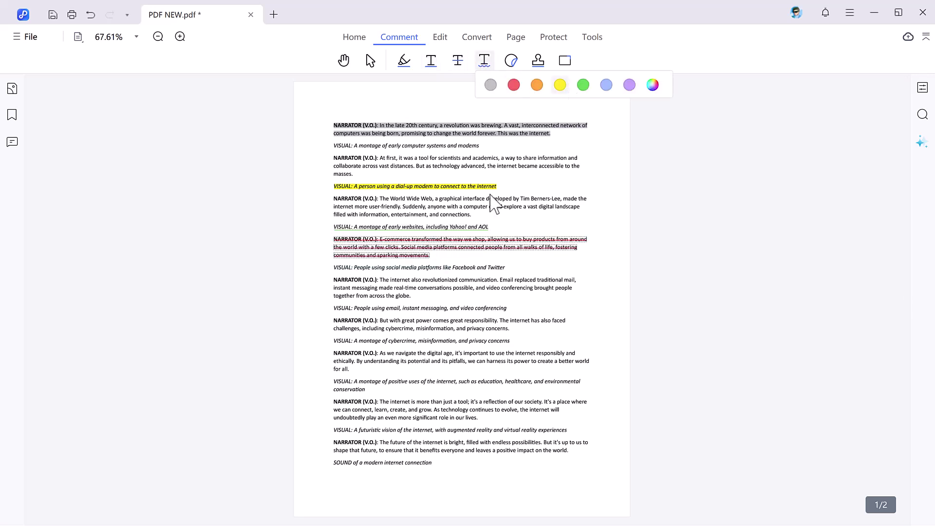
pyautogui.moveTo(550, 267); pyautogui.dragTo(552, 280)
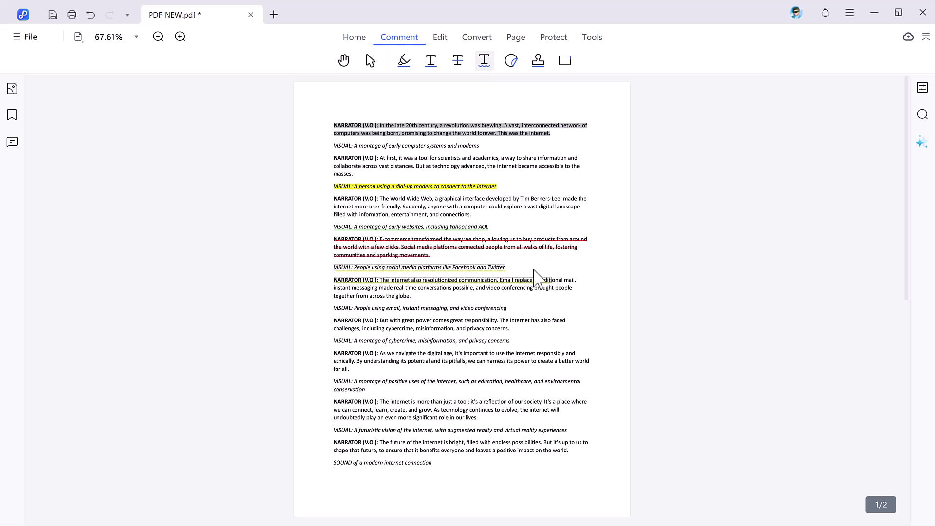
# - Place the GOOD JOB sticker in the first page's top-right corner
pyautogui.click(511, 60)
pyautogui.scroll(-2, 586, 132)
pyautogui.scroll(-15, 633, 143)
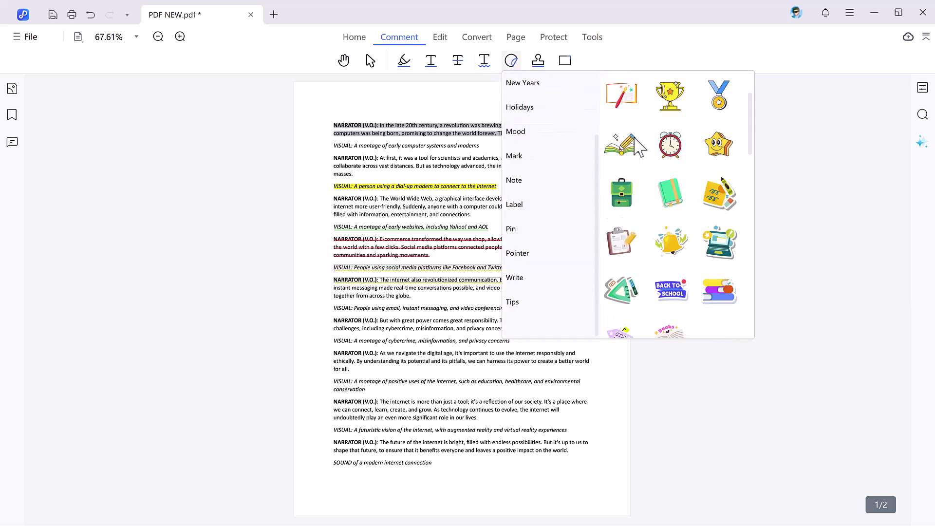
pyautogui.scroll(-8, 638, 144)
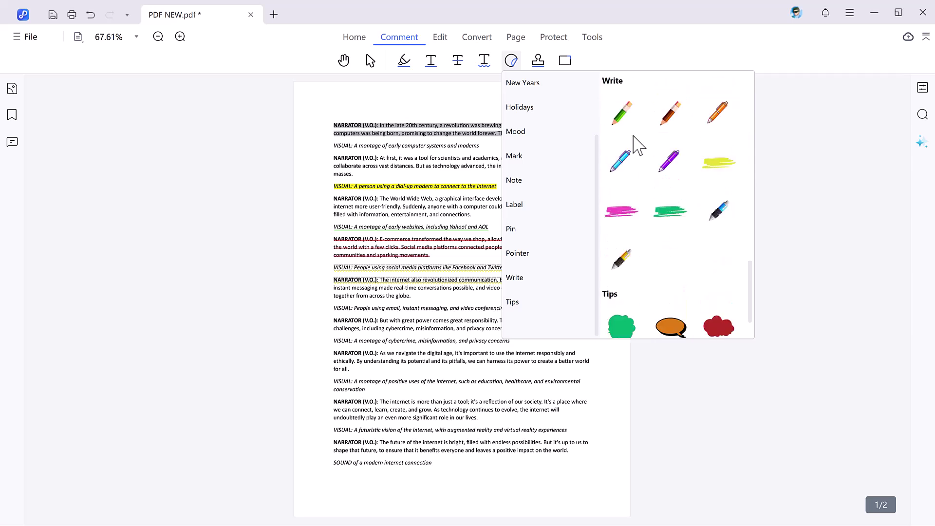
pyautogui.scroll(10, 638, 145)
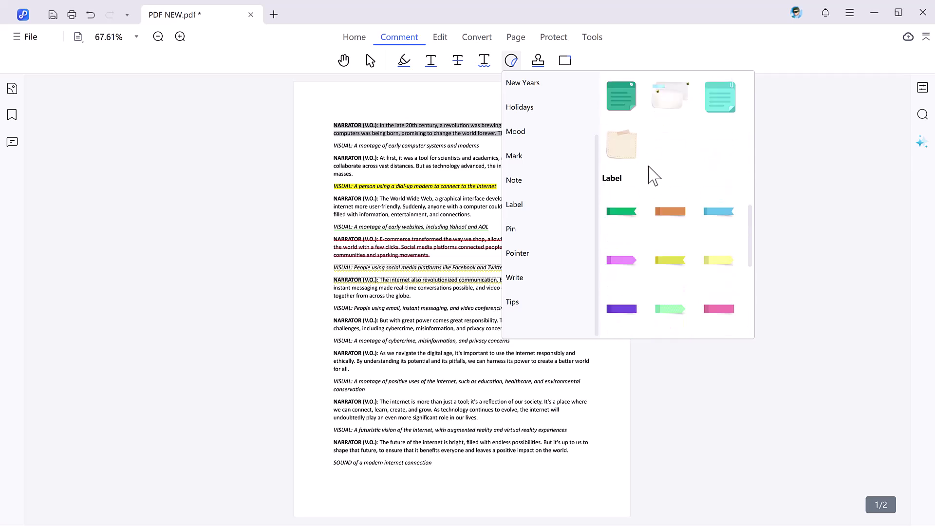
pyautogui.click(670, 215)
pyautogui.click(597, 100)
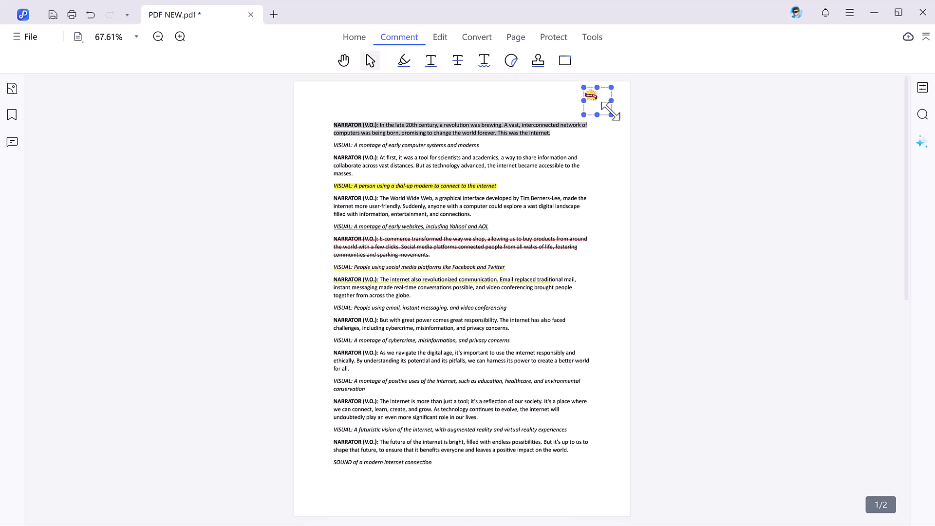
pyautogui.click(659, 134)
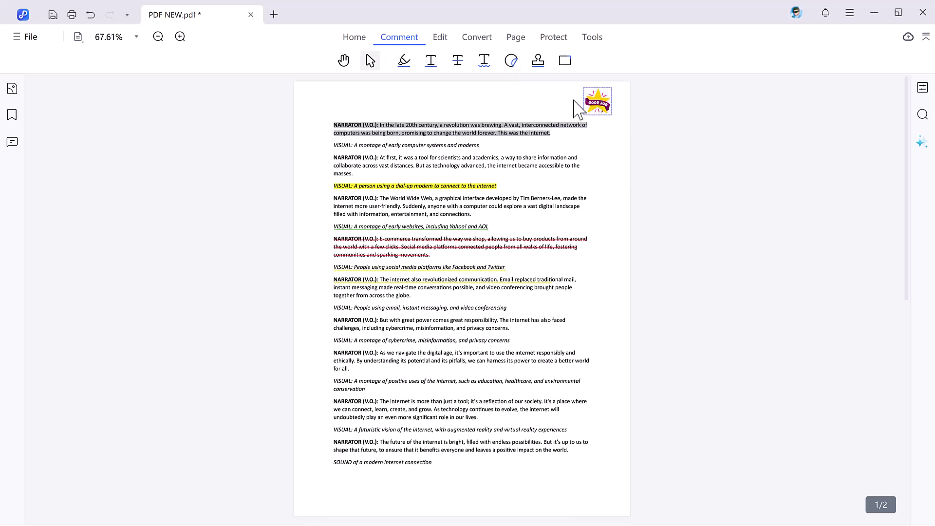
# - Replace 'NARRATOR (V.O.): The' in the World Wide Web paragraph with 'ADD THE TEXT HERE'
pyautogui.click(443, 39)
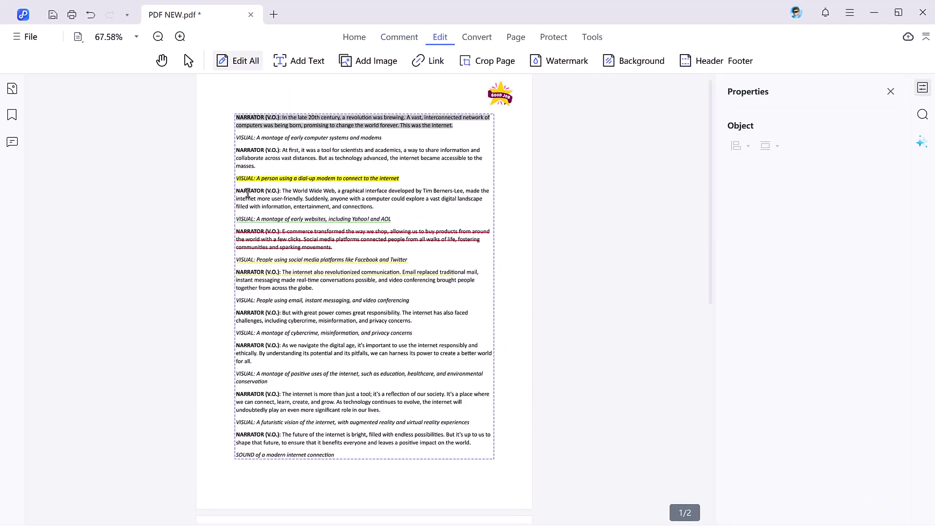
pyautogui.click(258, 193)
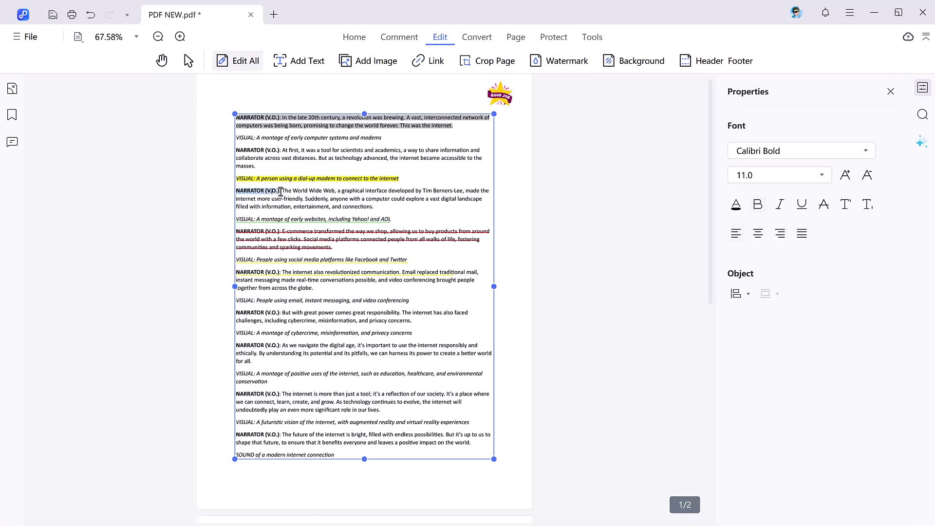
pyautogui.press('BackSpace')
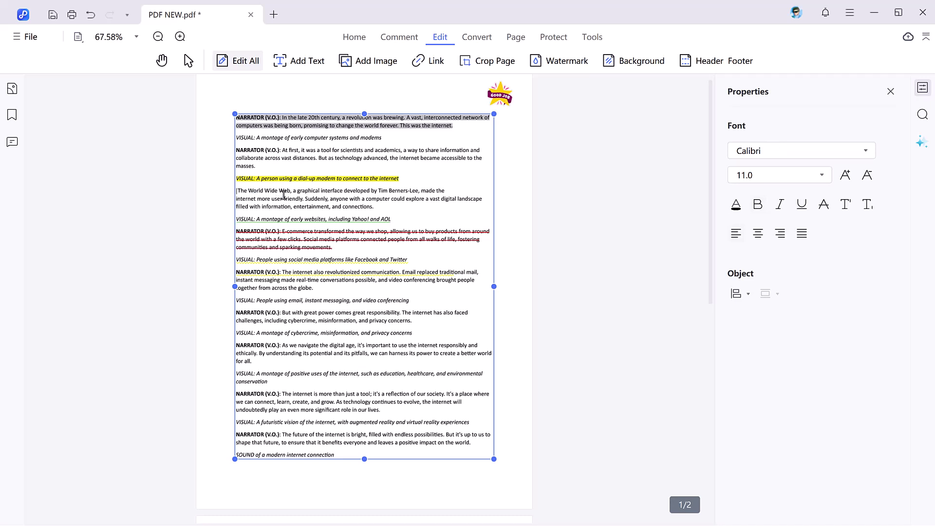
pyautogui.write('ADD THE TE')
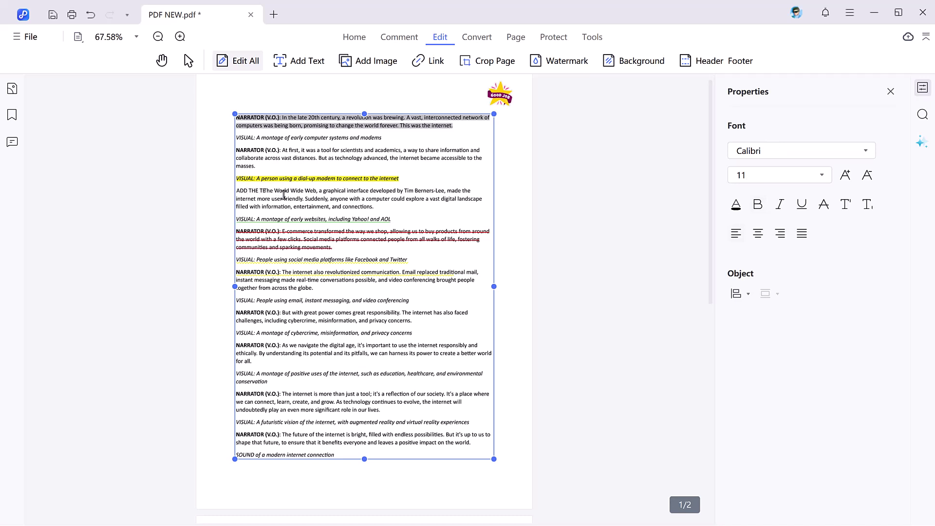
pyautogui.write('XT HERE')
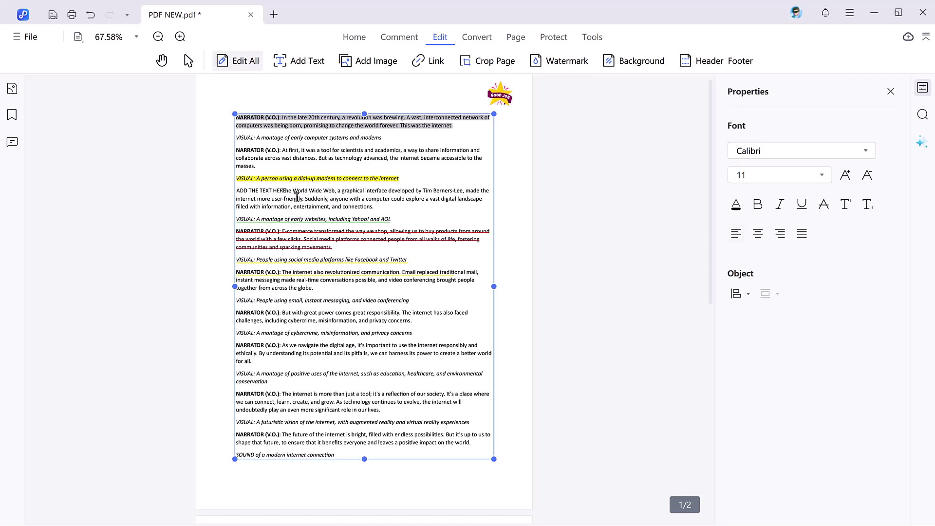
pyautogui.hotkey('ctrl', 'Delete')
pyautogui.hotkey('shift', 'Home')
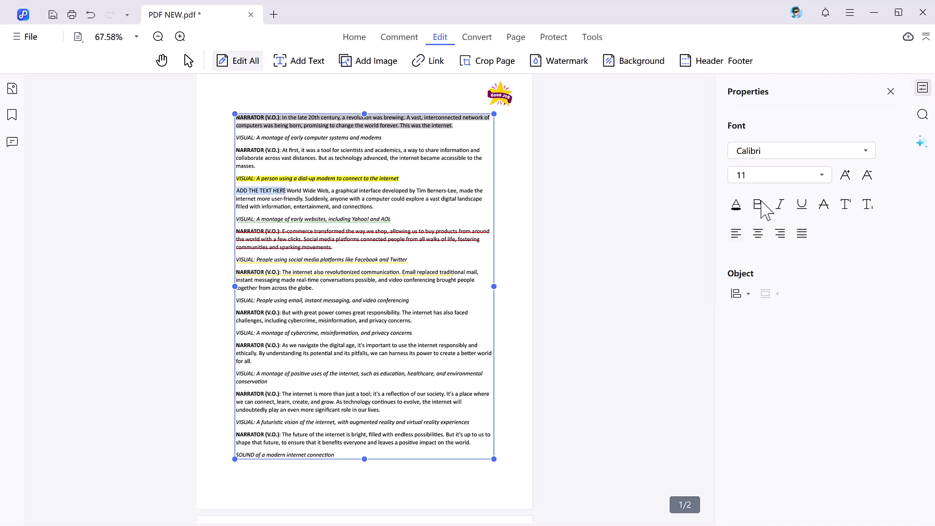
# - Make 'ADD THE TEXT HERE' italic and orange
pyautogui.click(782, 204)
pyautogui.click(736, 205)
pyautogui.click(764, 351)
pyautogui.click(572, 299)
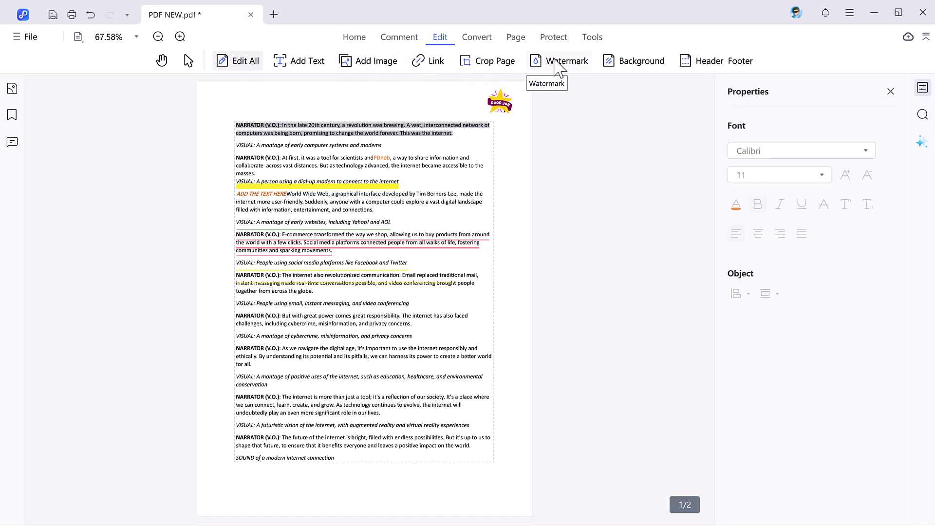
# - Create a new text watermark reading 'PDNob' in a different font
pyautogui.click(555, 60)
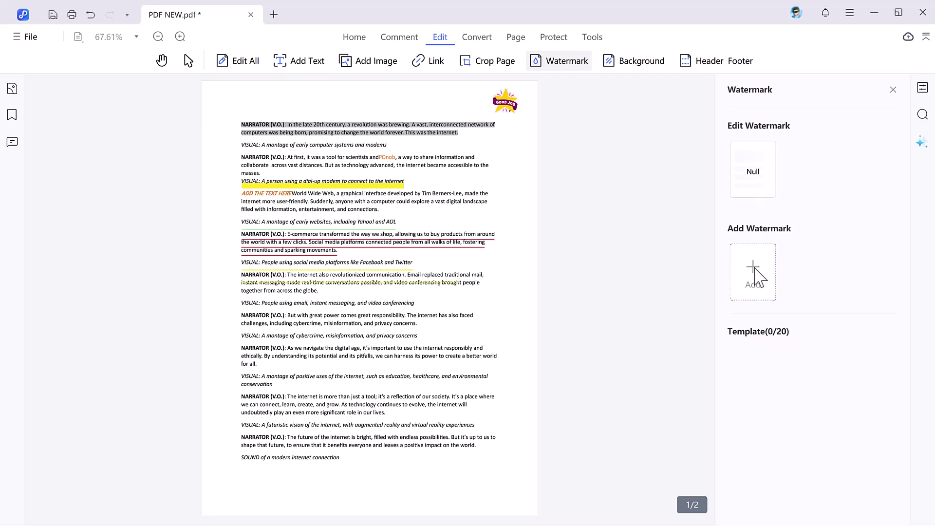
pyautogui.click(756, 278)
pyautogui.write('PD')
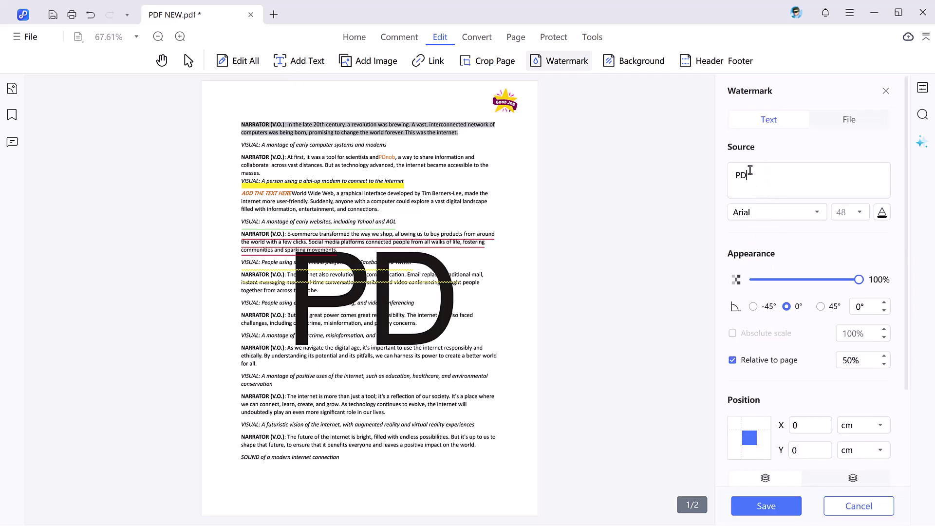
pyautogui.write('Nob')
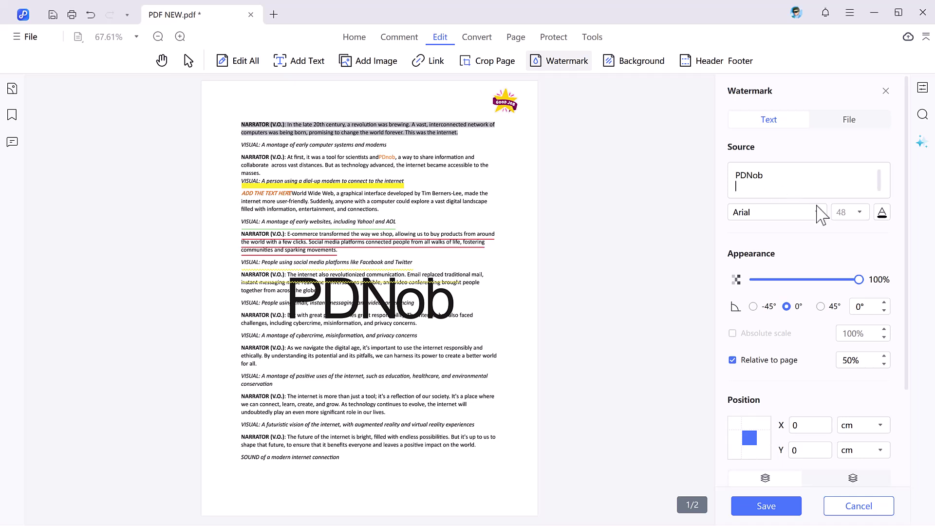
pyautogui.click(803, 212)
pyautogui.scroll(-15, 759, 311)
pyautogui.click(744, 335)
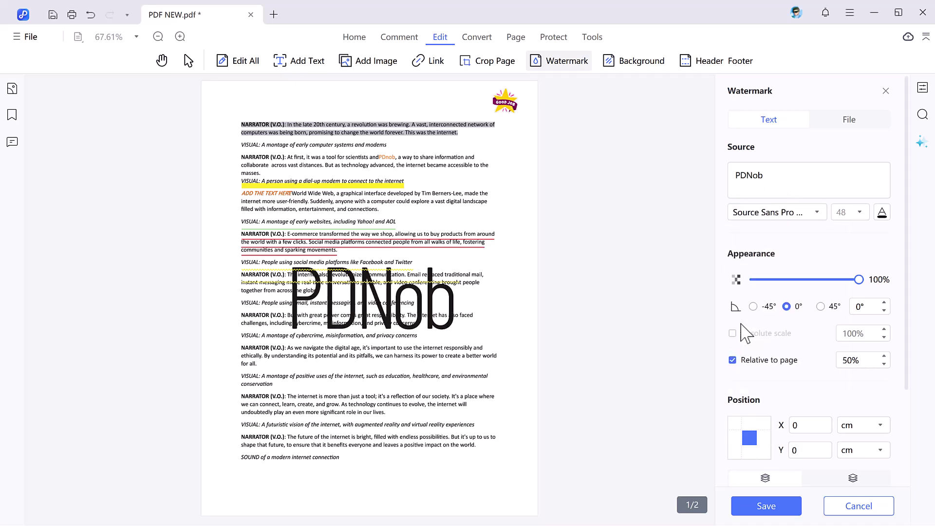
# - Tilt the watermark to 45° at 13% opacity and apply it to all pages
pyautogui.click(821, 306)
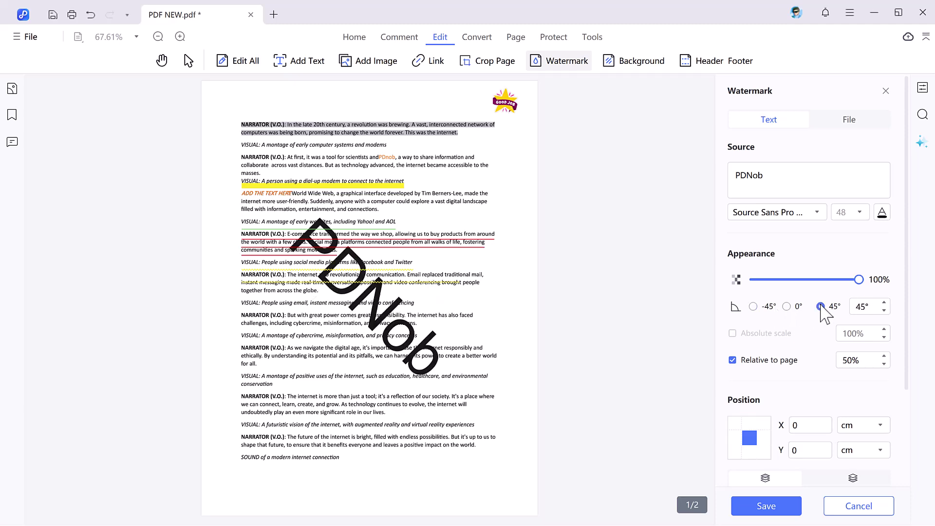
pyautogui.scroll(-3, 831, 263)
pyautogui.moveTo(859, 157); pyautogui.dragTo(765, 169)
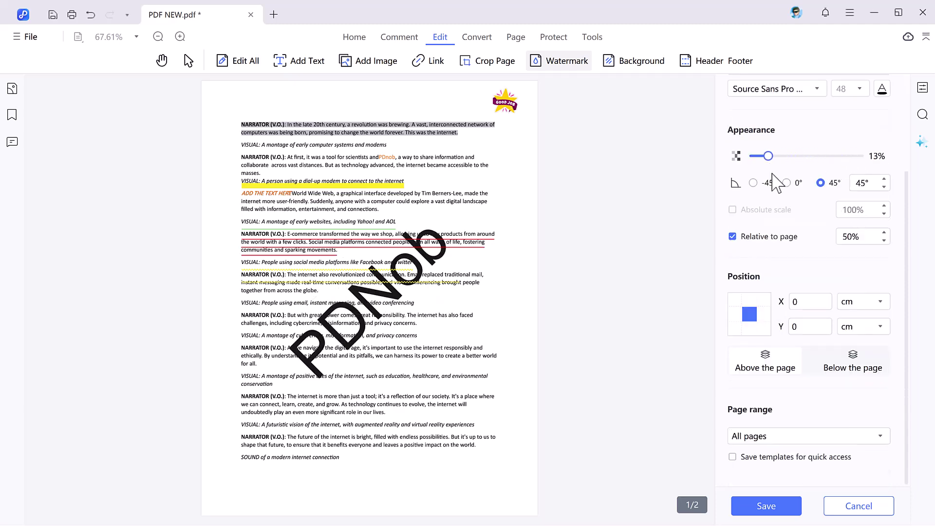
pyautogui.click(767, 505)
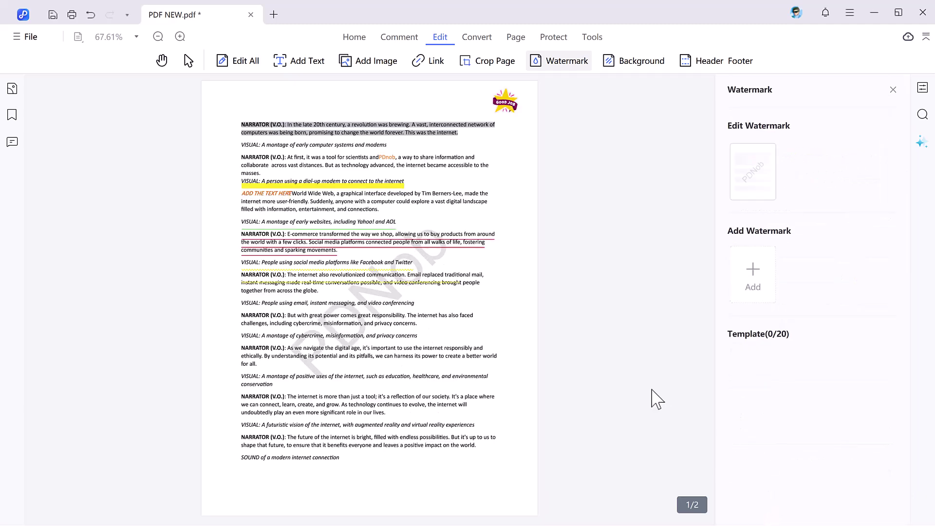
pyautogui.scroll(-3, 442, 293)
pyautogui.scroll(3, 441, 293)
# - Save the changes and convert PDF NEW.pdf to a Word .docx, then review it
pyautogui.click(478, 38)
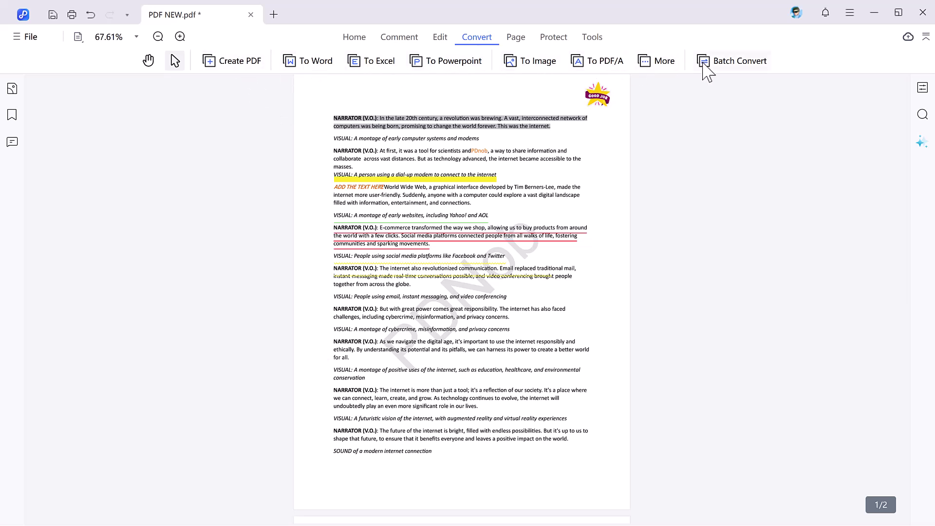
pyautogui.click(306, 64)
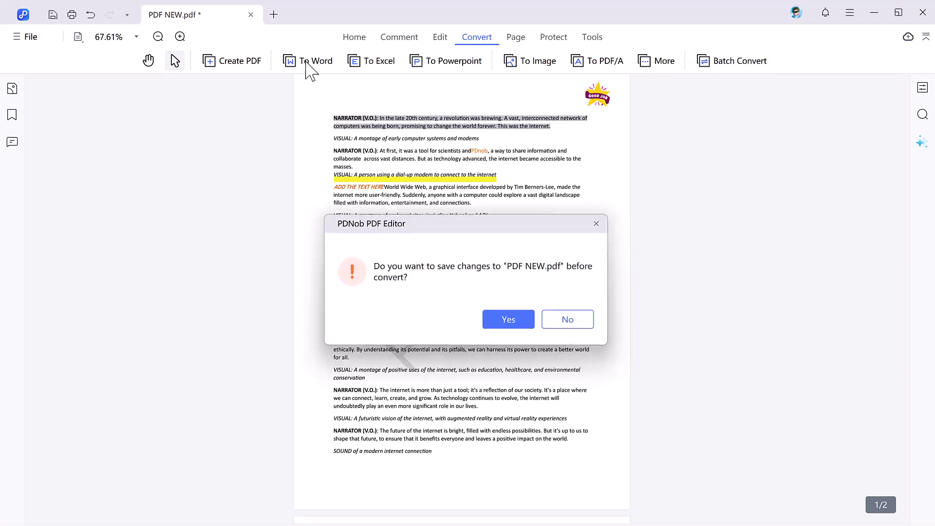
pyautogui.click(516, 325)
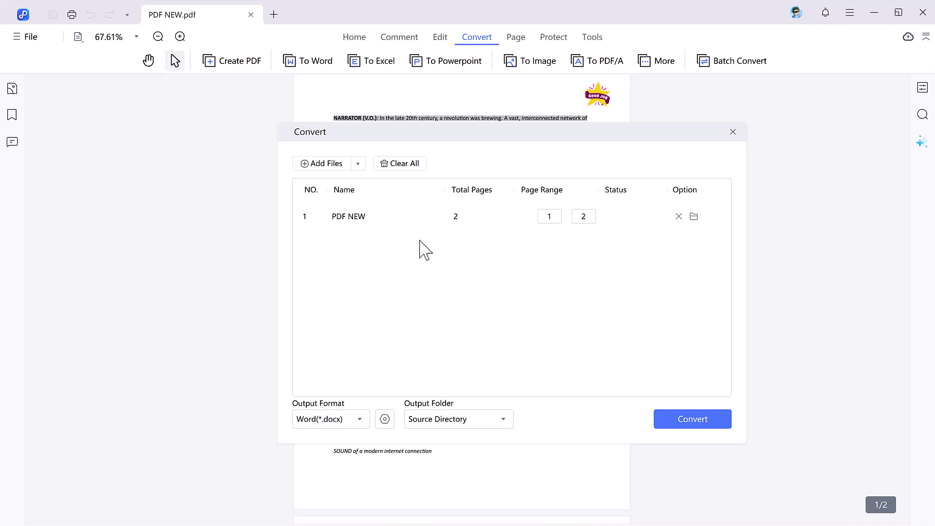
pyautogui.click(691, 420)
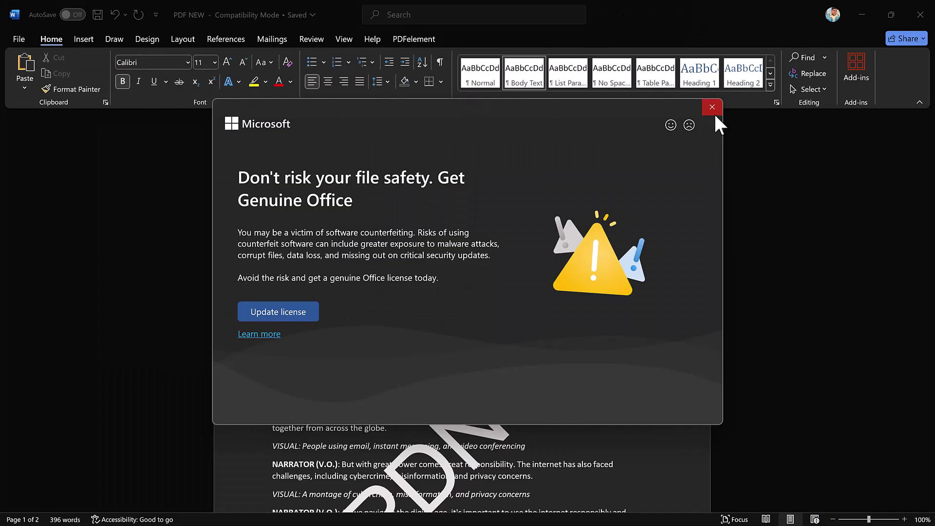
pyautogui.click(714, 113)
pyautogui.scroll(-10, 619, 275)
pyautogui.scroll(10, 619, 273)
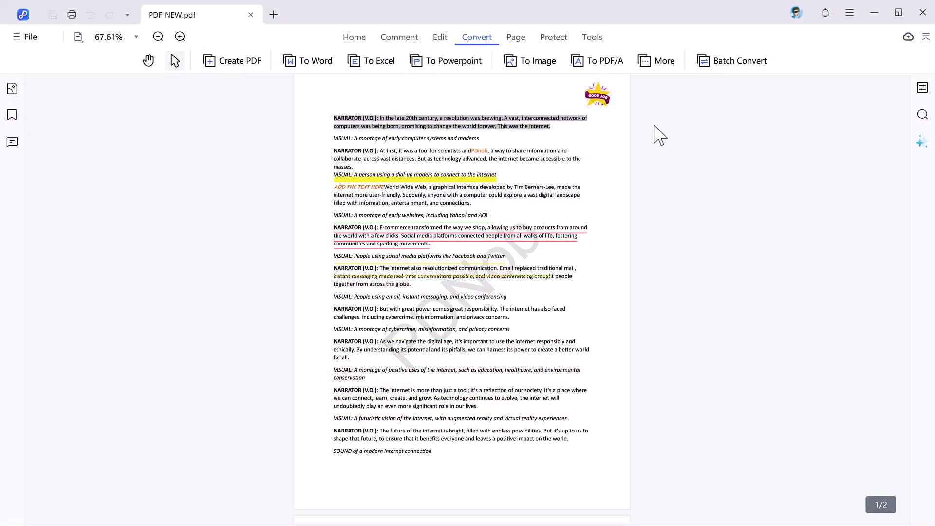
# - Look through the page thumbnails' Split and Extract options, then cancel both without changes
pyautogui.click(514, 39)
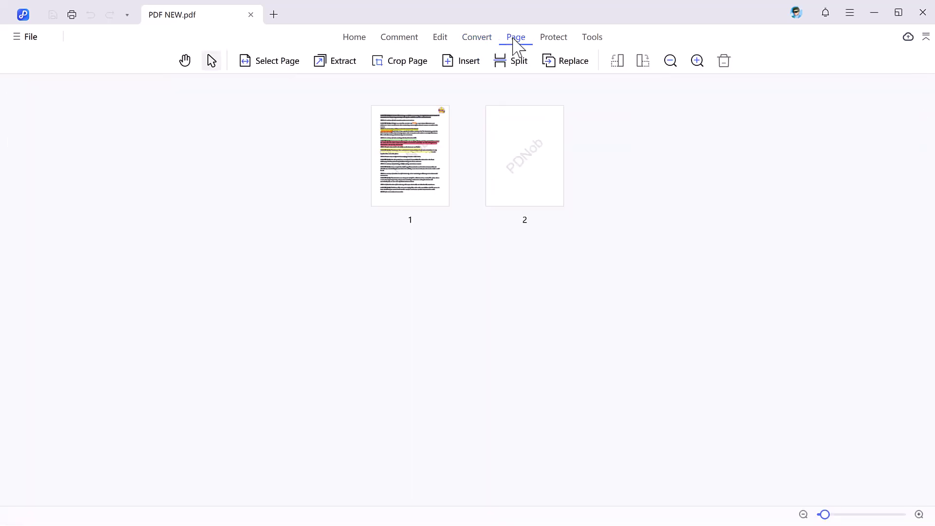
pyautogui.moveTo(457, 95)
pyautogui.click(516, 61)
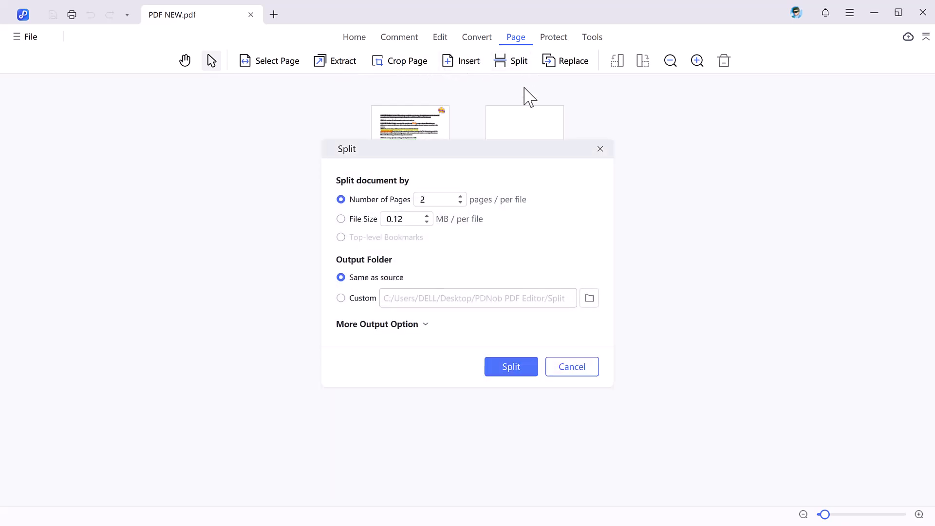
pyautogui.click(600, 149)
pyautogui.click(343, 62)
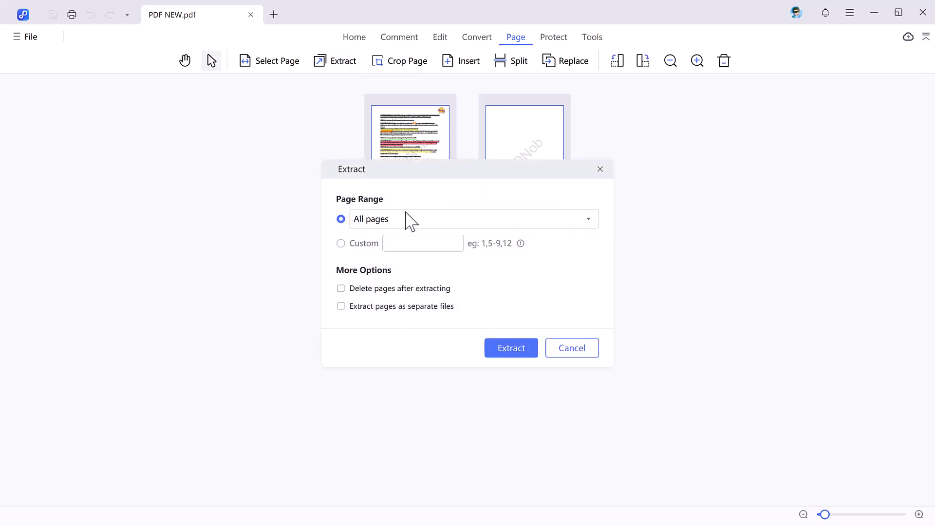
pyautogui.click(410, 215)
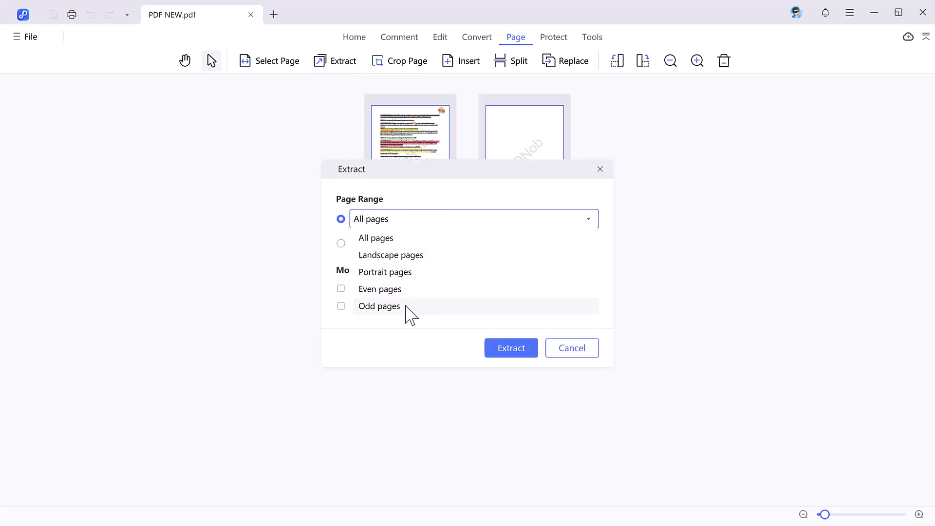
pyautogui.click(558, 351)
pyautogui.click(571, 355)
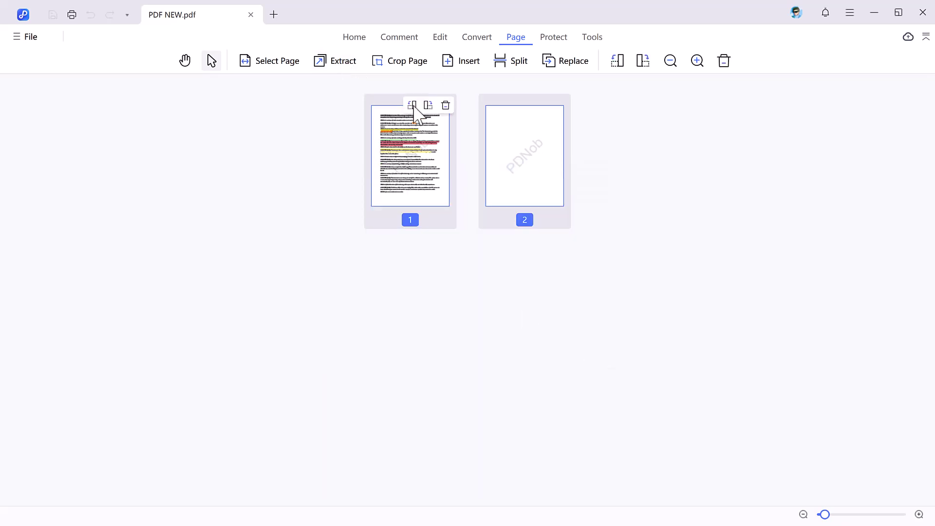
# - Crop the first page's right, left and bottom edges inward to 19.68 × 25.42 cm
pyautogui.click(417, 69)
pyautogui.moveTo(628, 292)
pyautogui.mouseDown()
pyautogui.moveTo(603, 292)
pyautogui.moveTo(623, 293)
pyautogui.mouseUp()
pyautogui.moveTo(294, 292); pyautogui.dragTo(317, 293)
pyautogui.moveTo(470, 509); pyautogui.dragTo(469, 470)
pyautogui.click(659, 120)
pyautogui.click(559, 39)
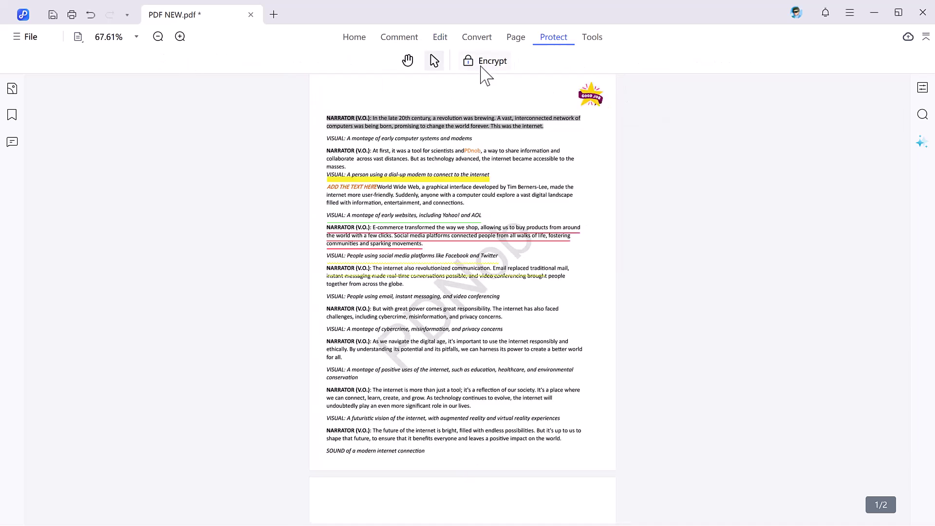
# - Encrypt the PDF with open and editing passwords blocking printing, copying, commenting and form-filling
pyautogui.click(484, 67)
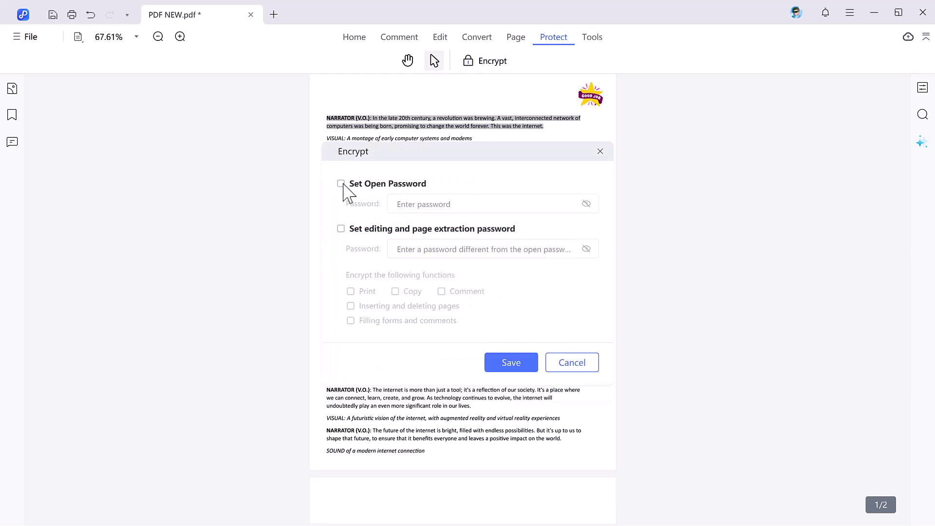
pyautogui.click(341, 184)
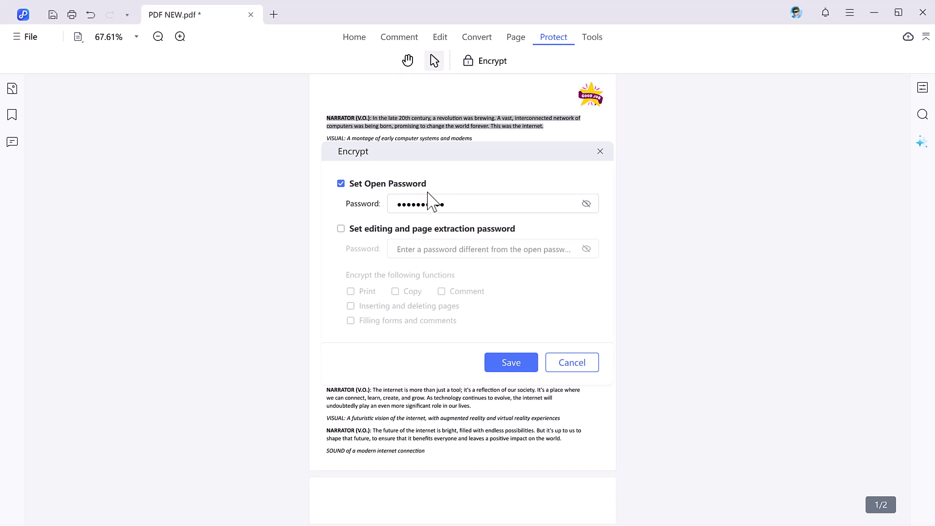
pyautogui.click(342, 229)
pyautogui.write('1')
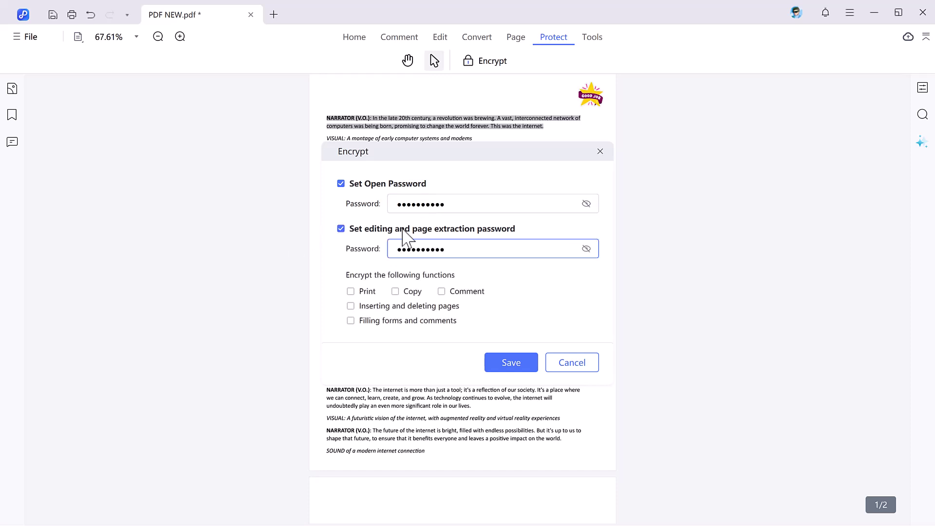
pyautogui.click(351, 292)
pyautogui.click(396, 292)
pyautogui.click(441, 292)
pyautogui.click(351, 320)
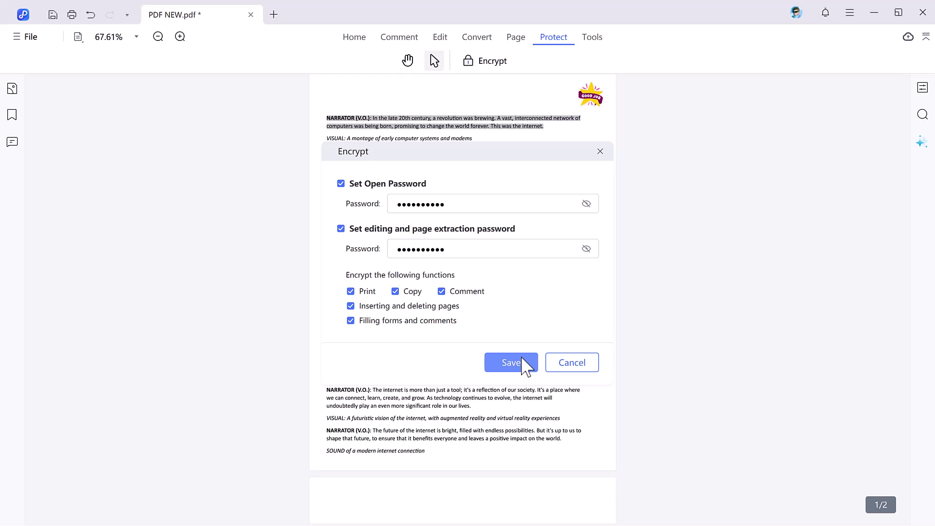
pyautogui.click(565, 371)
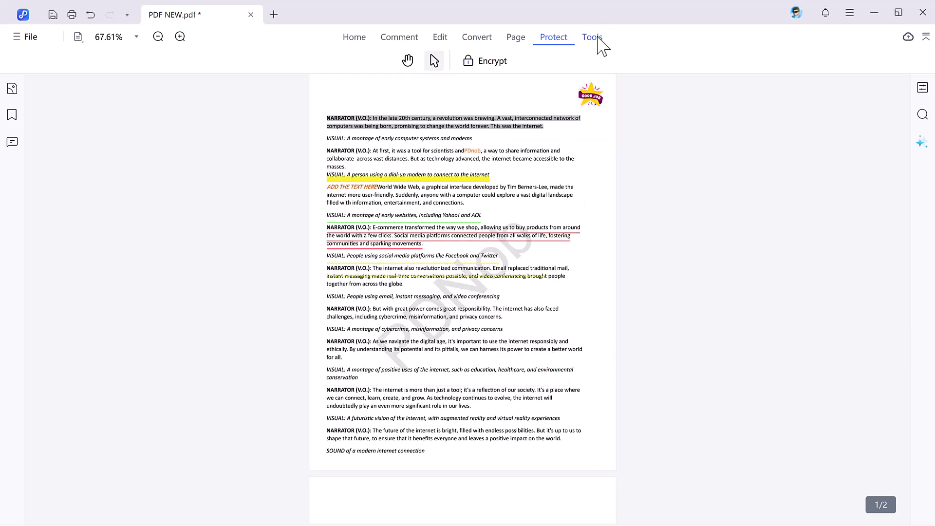
# - Save the pending edits and compress PDF NEW at Middle quality
pyautogui.click(593, 38)
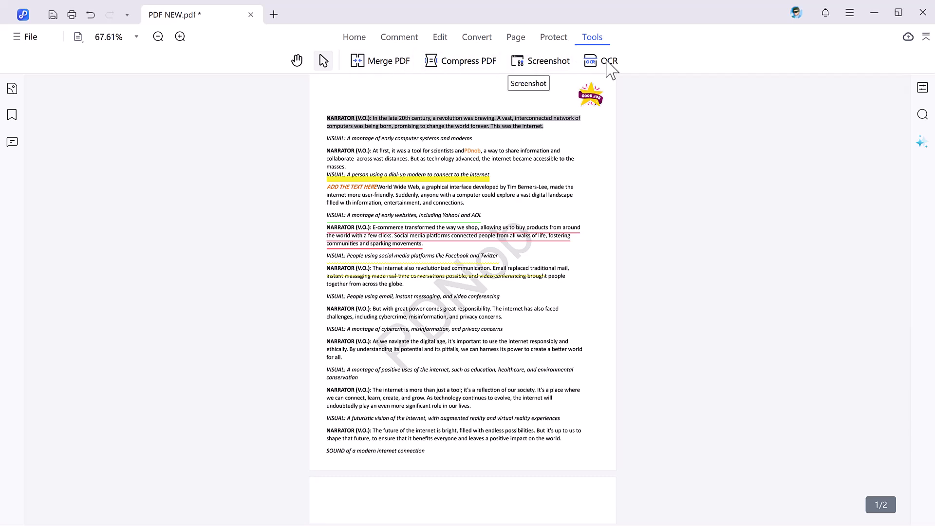
pyautogui.click(474, 72)
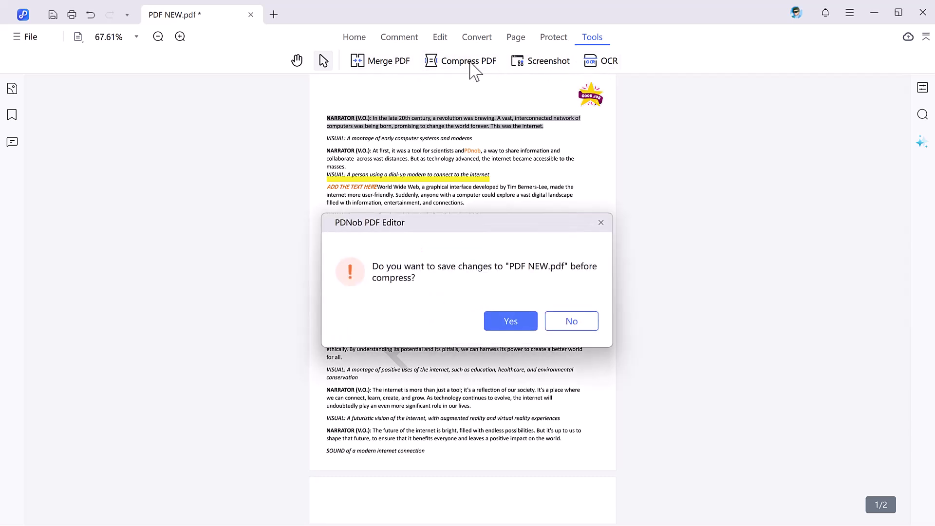
pyautogui.click(502, 317)
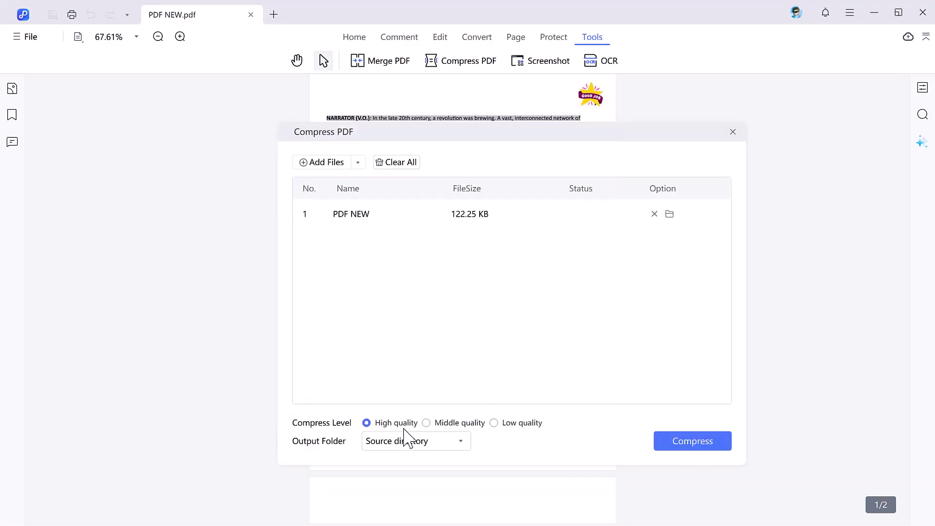
pyautogui.click(426, 423)
pyautogui.click(679, 446)
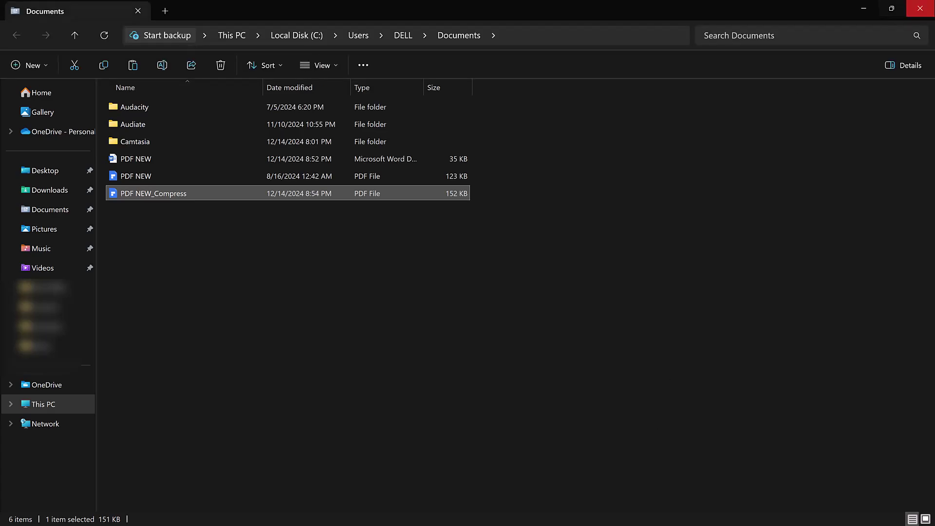
# - Close the Documents folder window once PDF NEW_Compress is confirmed there
pyautogui.hotkey('alt', 'F4')
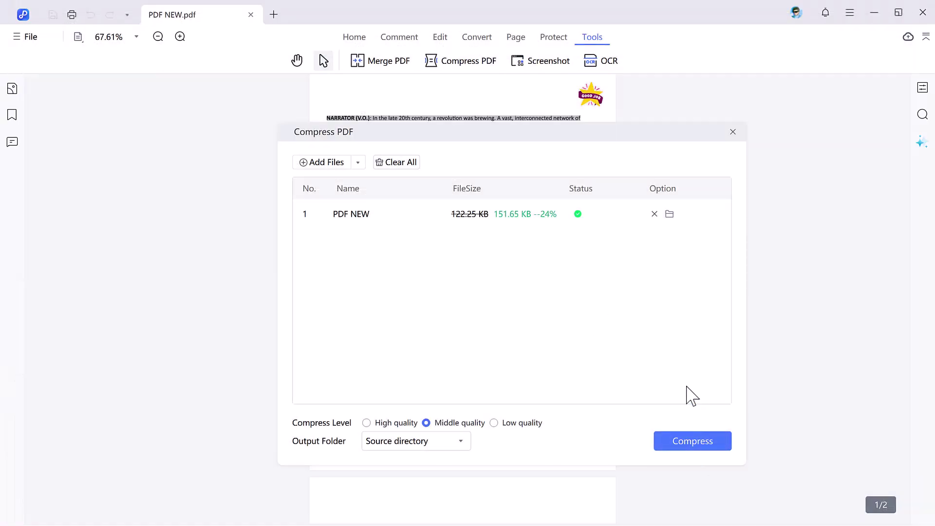
# - Dismiss the compression results and OCR the page in English, creating PDF NEW_OCR.pdf
pyautogui.click(733, 132)
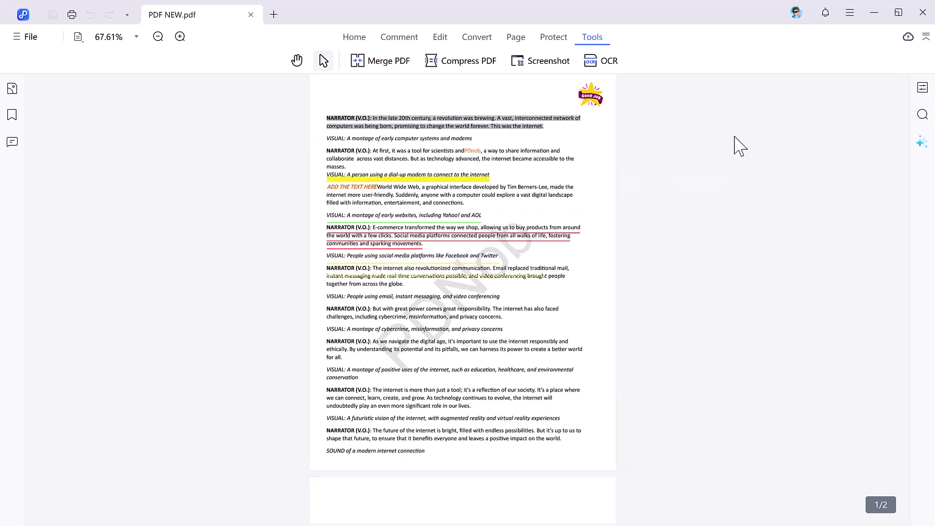
pyautogui.scroll(1, 686, 201)
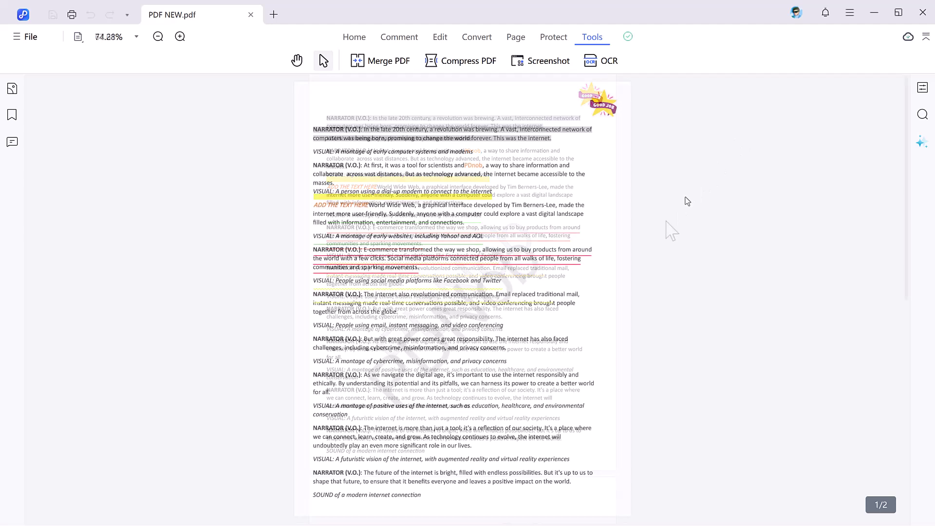
pyautogui.click(604, 67)
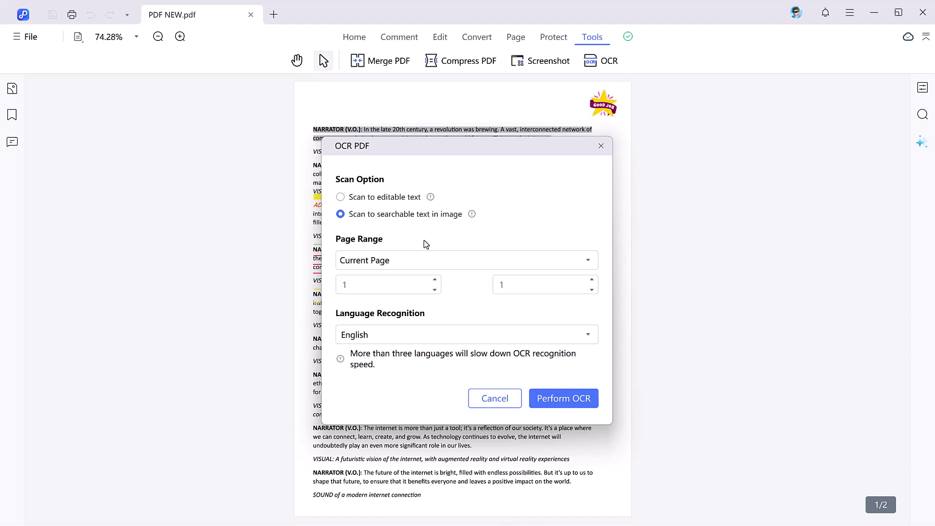
pyautogui.click(556, 398)
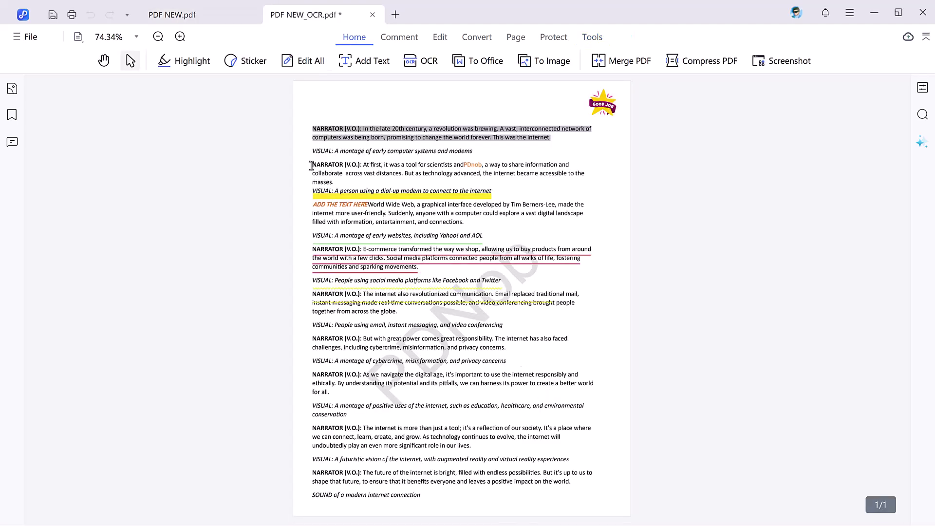
# - In PDF NEW_OCR.pdf, green-underline the second narrator paragraph and red-highlight the early-websites lines
pyautogui.moveTo(312, 164); pyautogui.dragTo(589, 173)
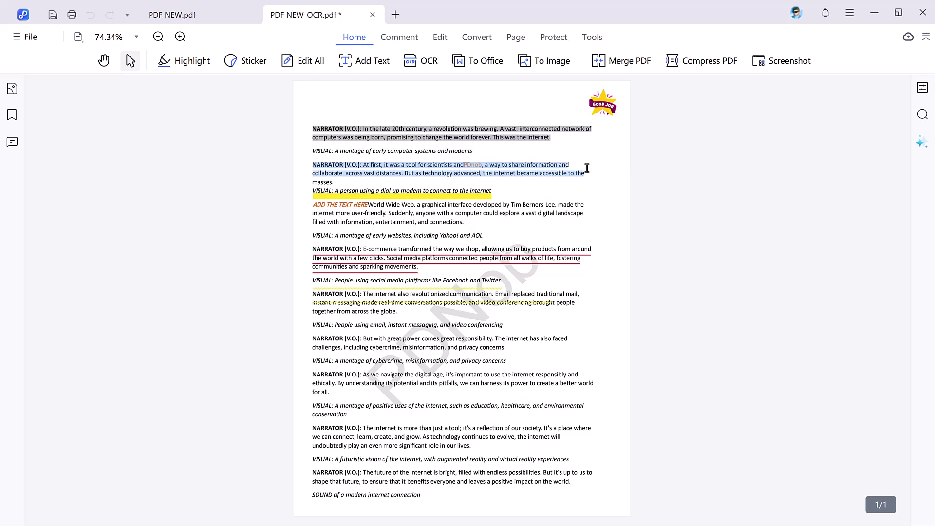
pyautogui.click(680, 193)
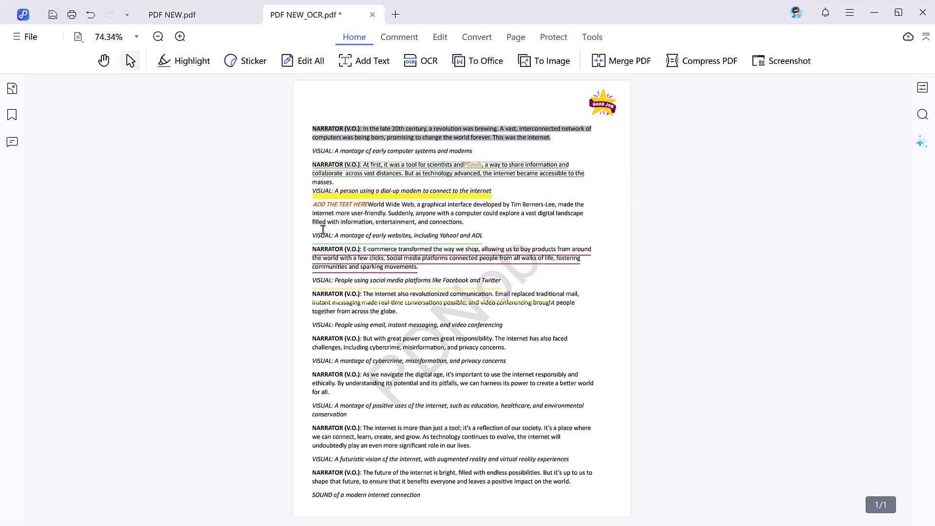
pyautogui.moveTo(312, 235); pyautogui.dragTo(494, 243)
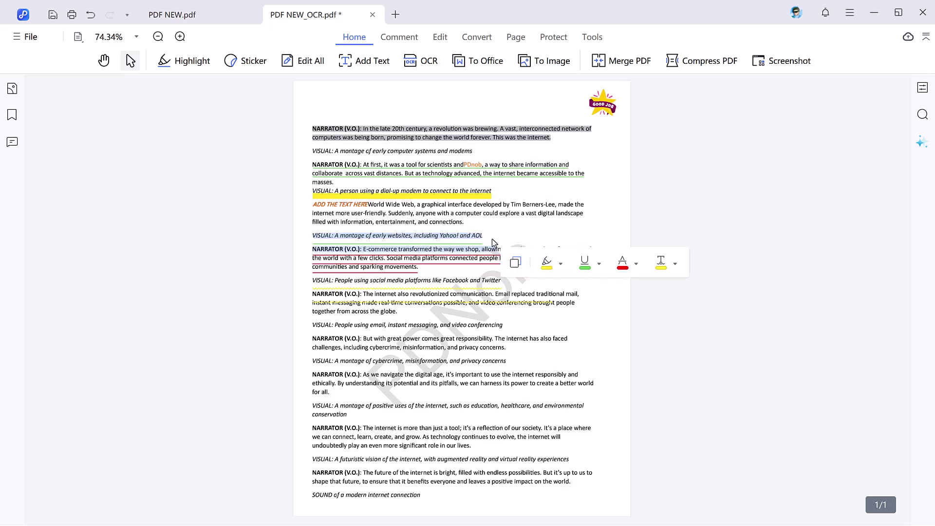
pyautogui.click(561, 264)
pyautogui.click(591, 285)
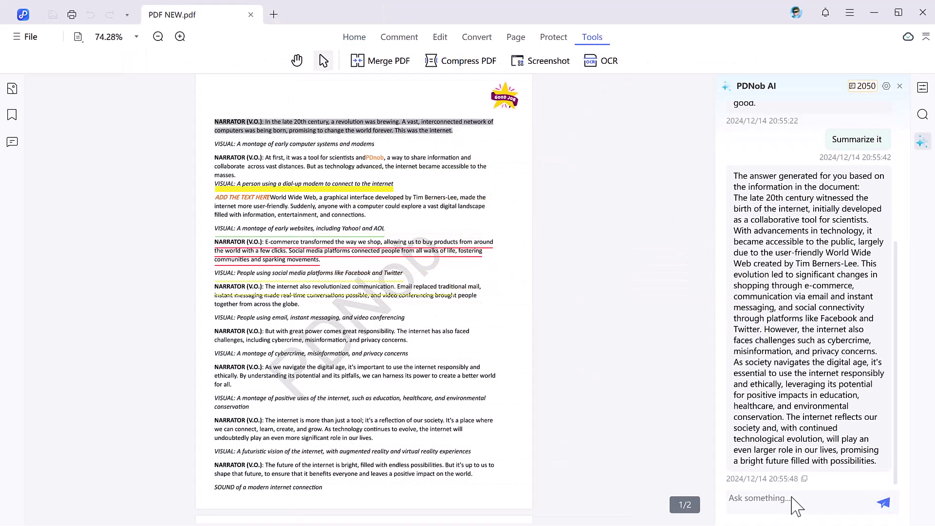
# - Ask PDNob AI "What is internet" about the document's content
pyautogui.write('W')
pyautogui.press('Return')
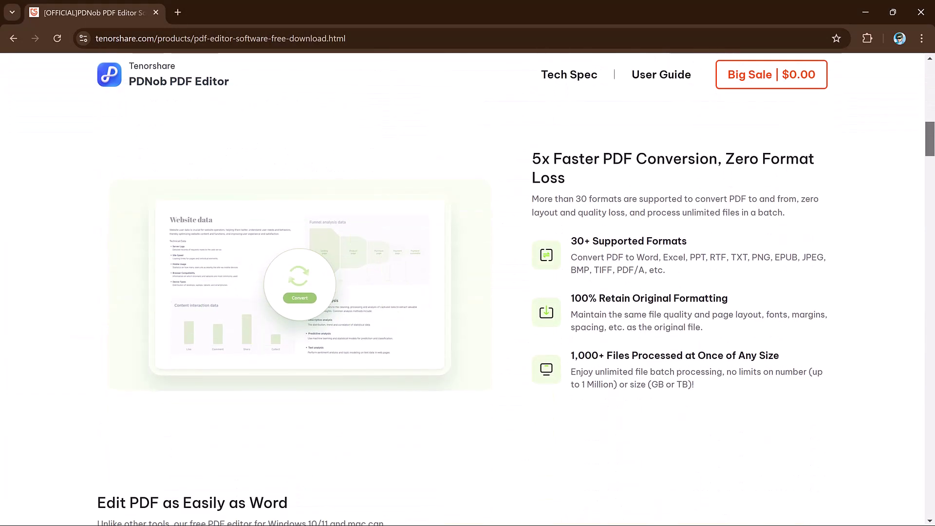
pyautogui.scroll(-8, 310, 340)
pyautogui.scroll(-6, 931, 186)
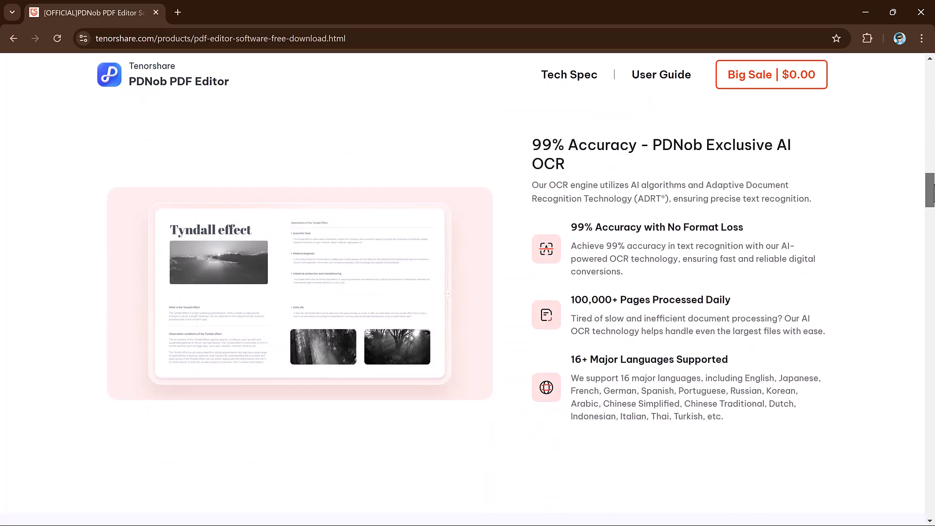
# - Scroll to Explore More Features and view the Encrypt, Organize, Screen Record, then Compress descriptions
pyautogui.moveTo(931, 187); pyautogui.dragTo(931, 223)
pyautogui.click(482, 214)
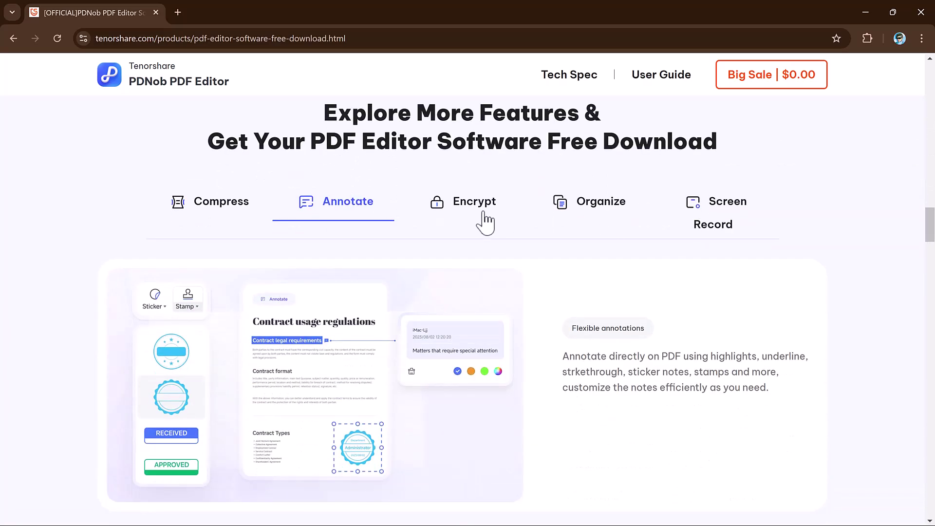
pyautogui.click(628, 211)
pyautogui.click(716, 210)
pyautogui.click(244, 214)
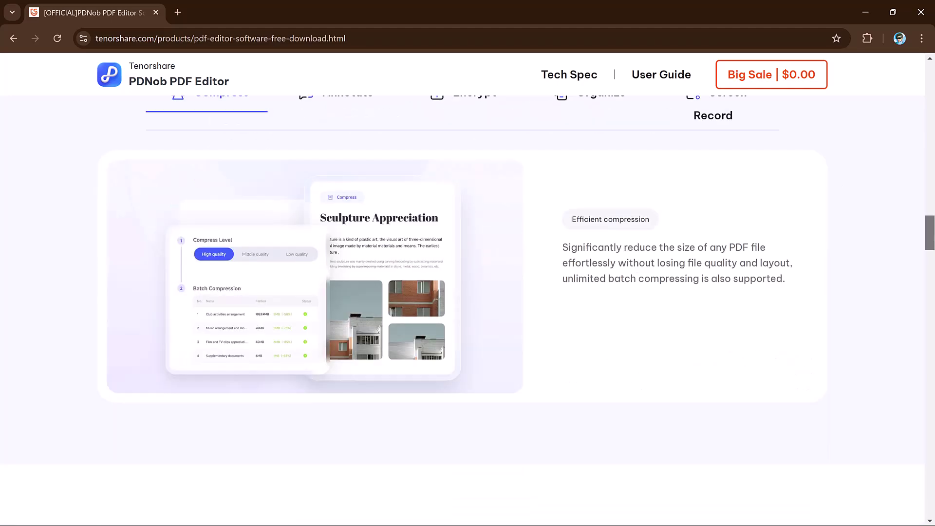